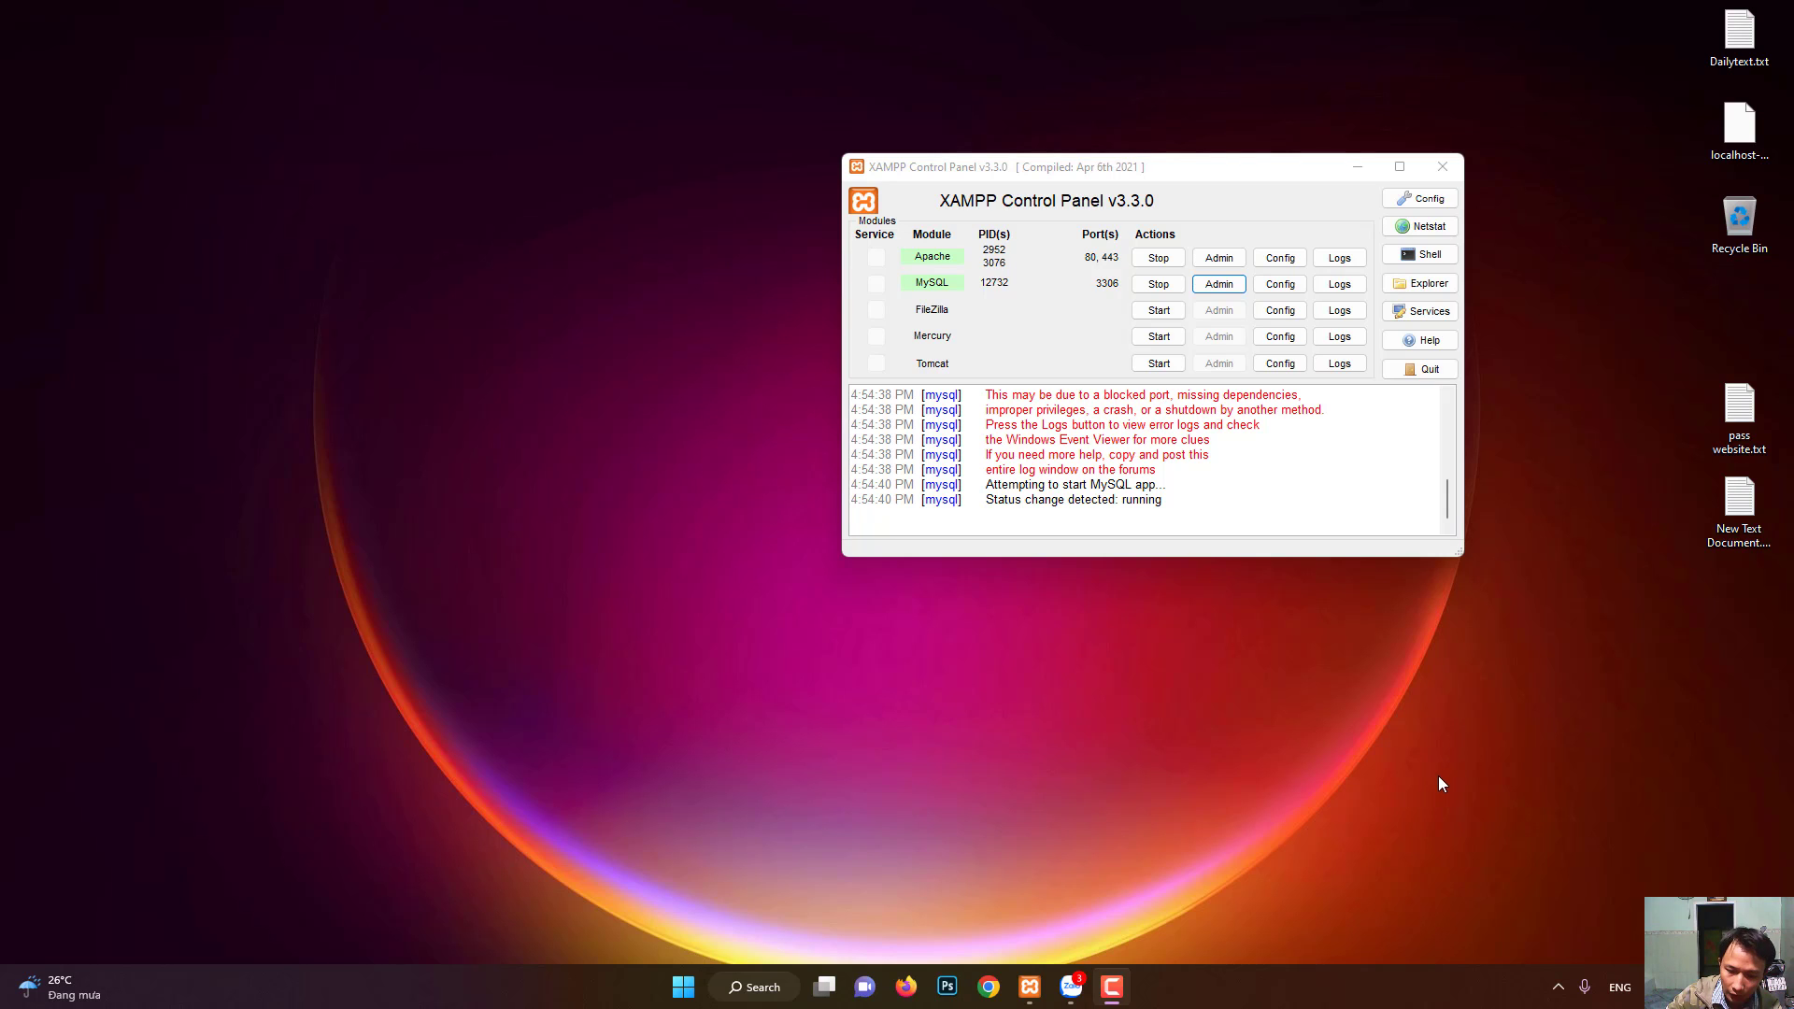
Start Google Chrome with the existing user profile and load the local site at localhost/wordpress.
{"action": "left_click", "coordinate": [989, 987]}
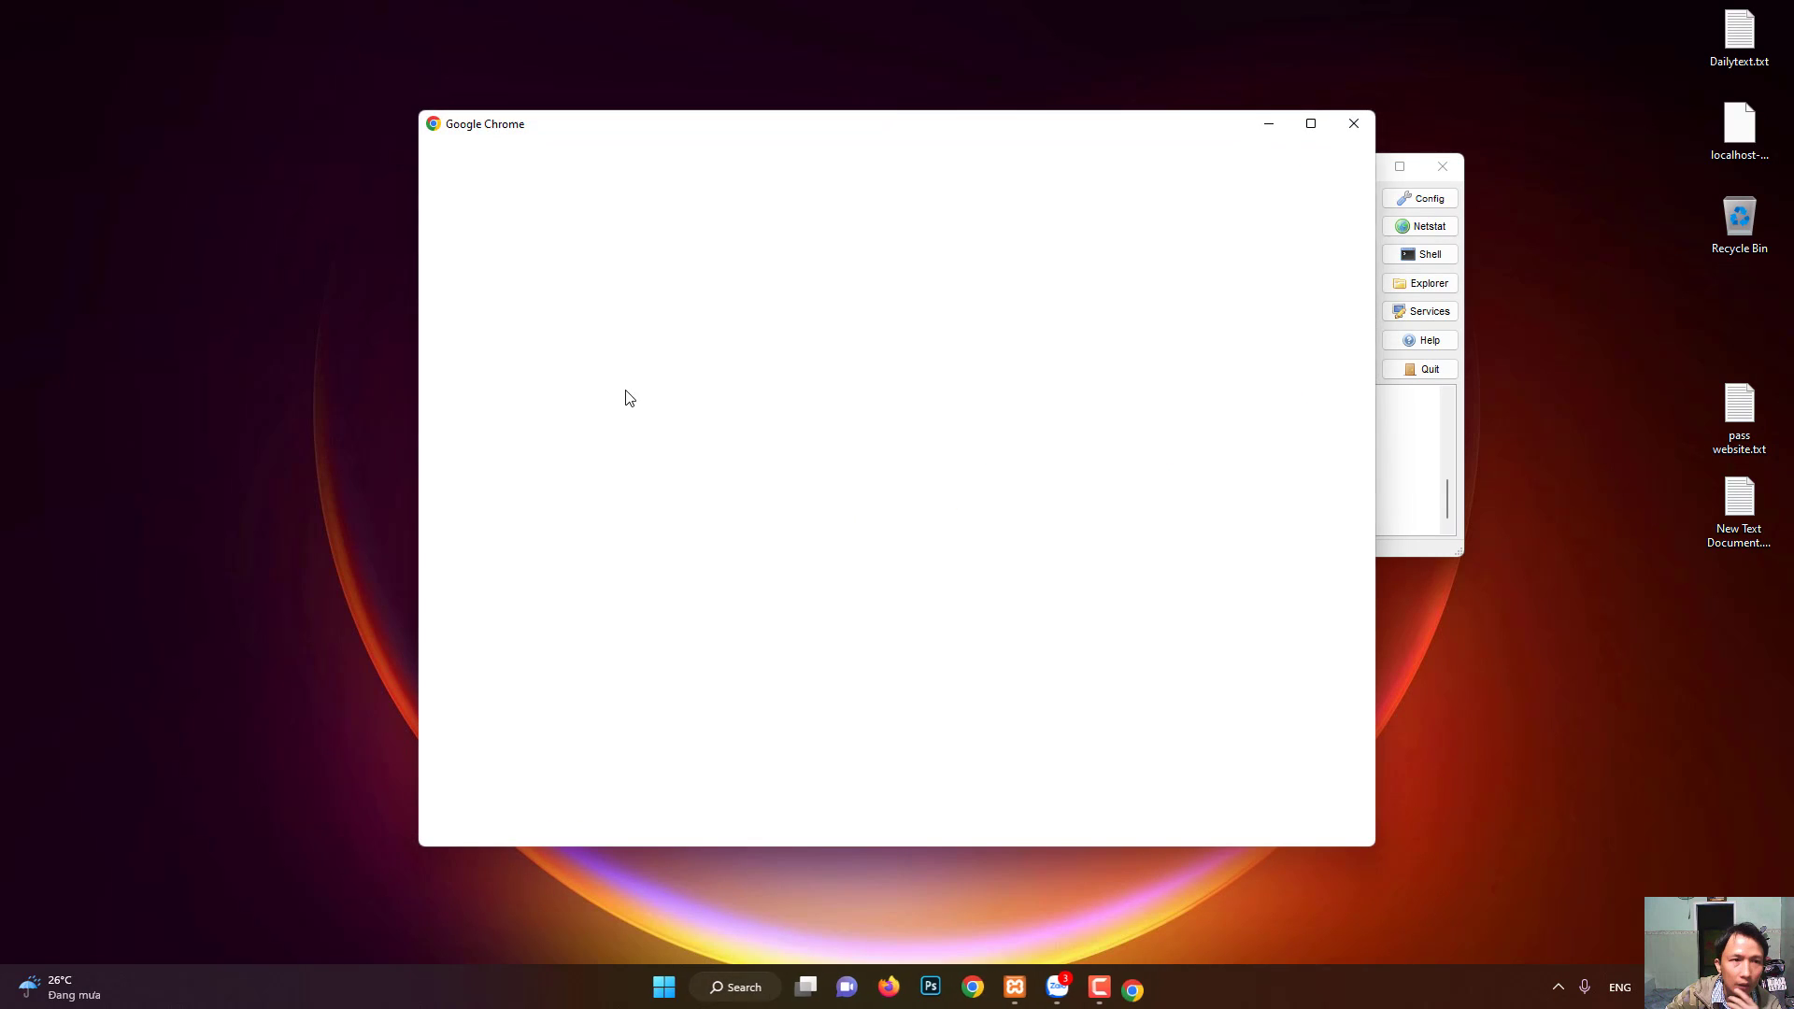
{"action": "left_click", "coordinate": [837, 513]}
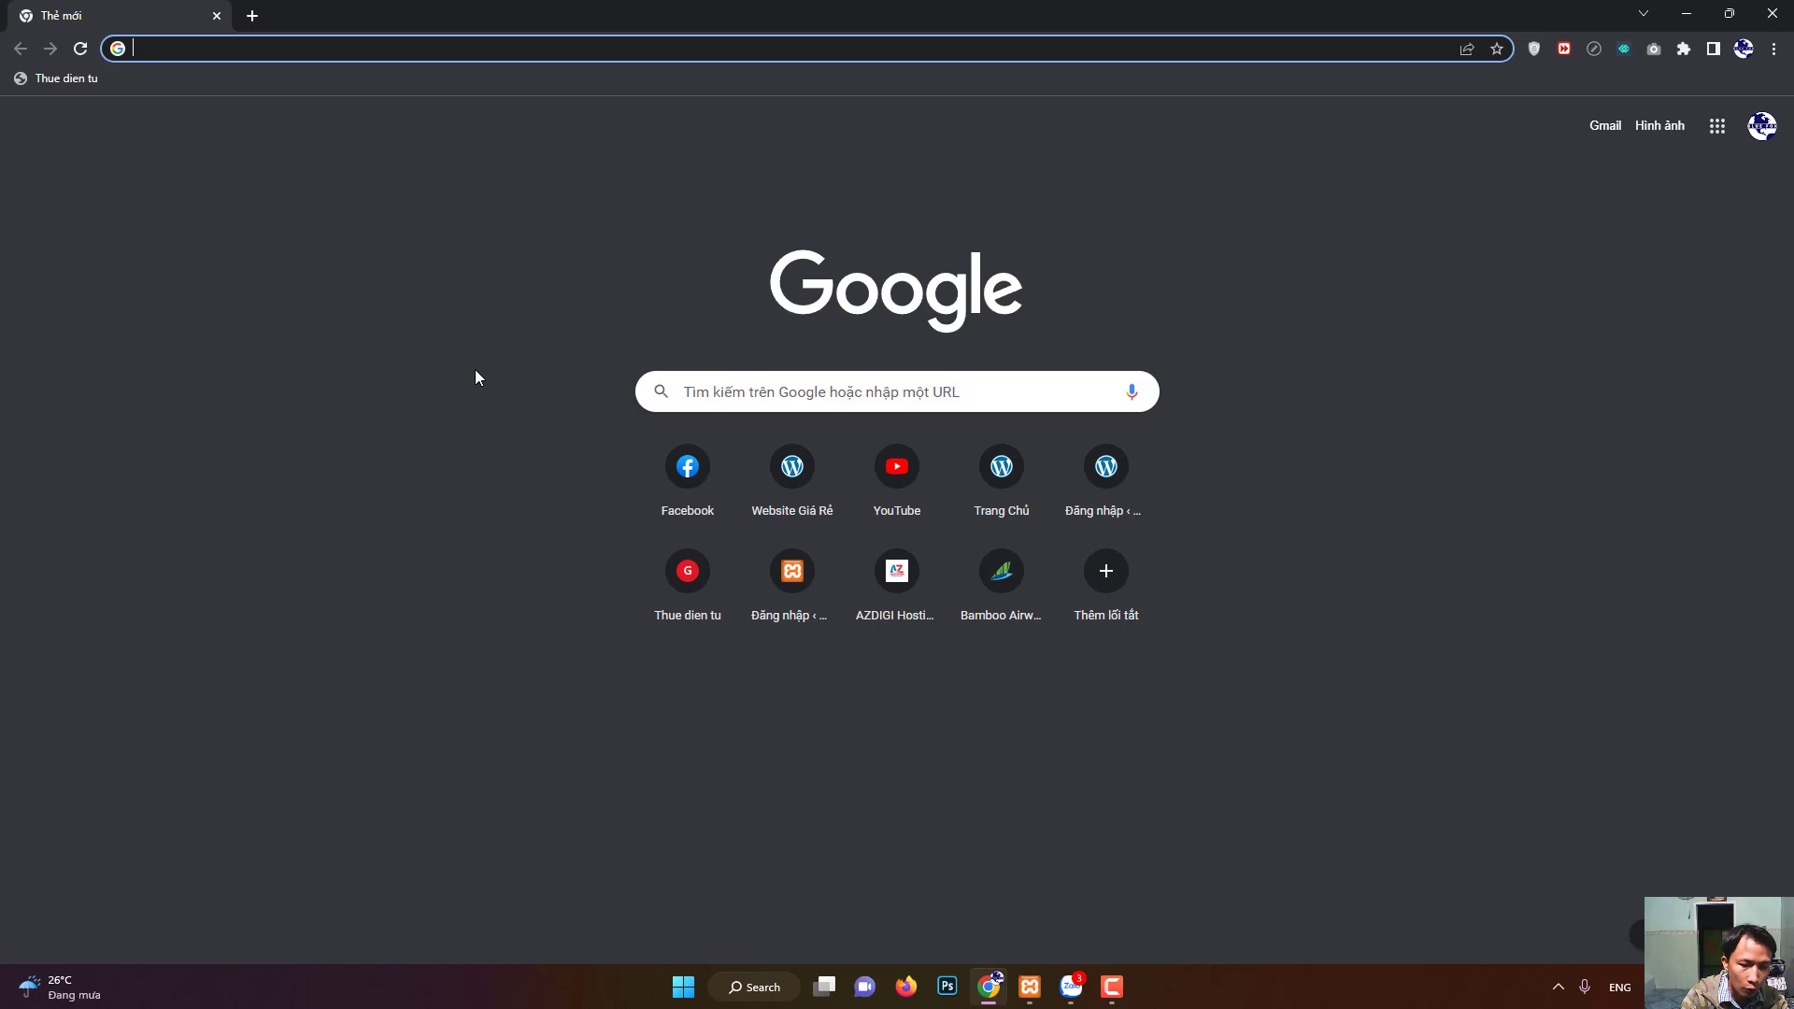
{"action": "type", "text": "lo"}
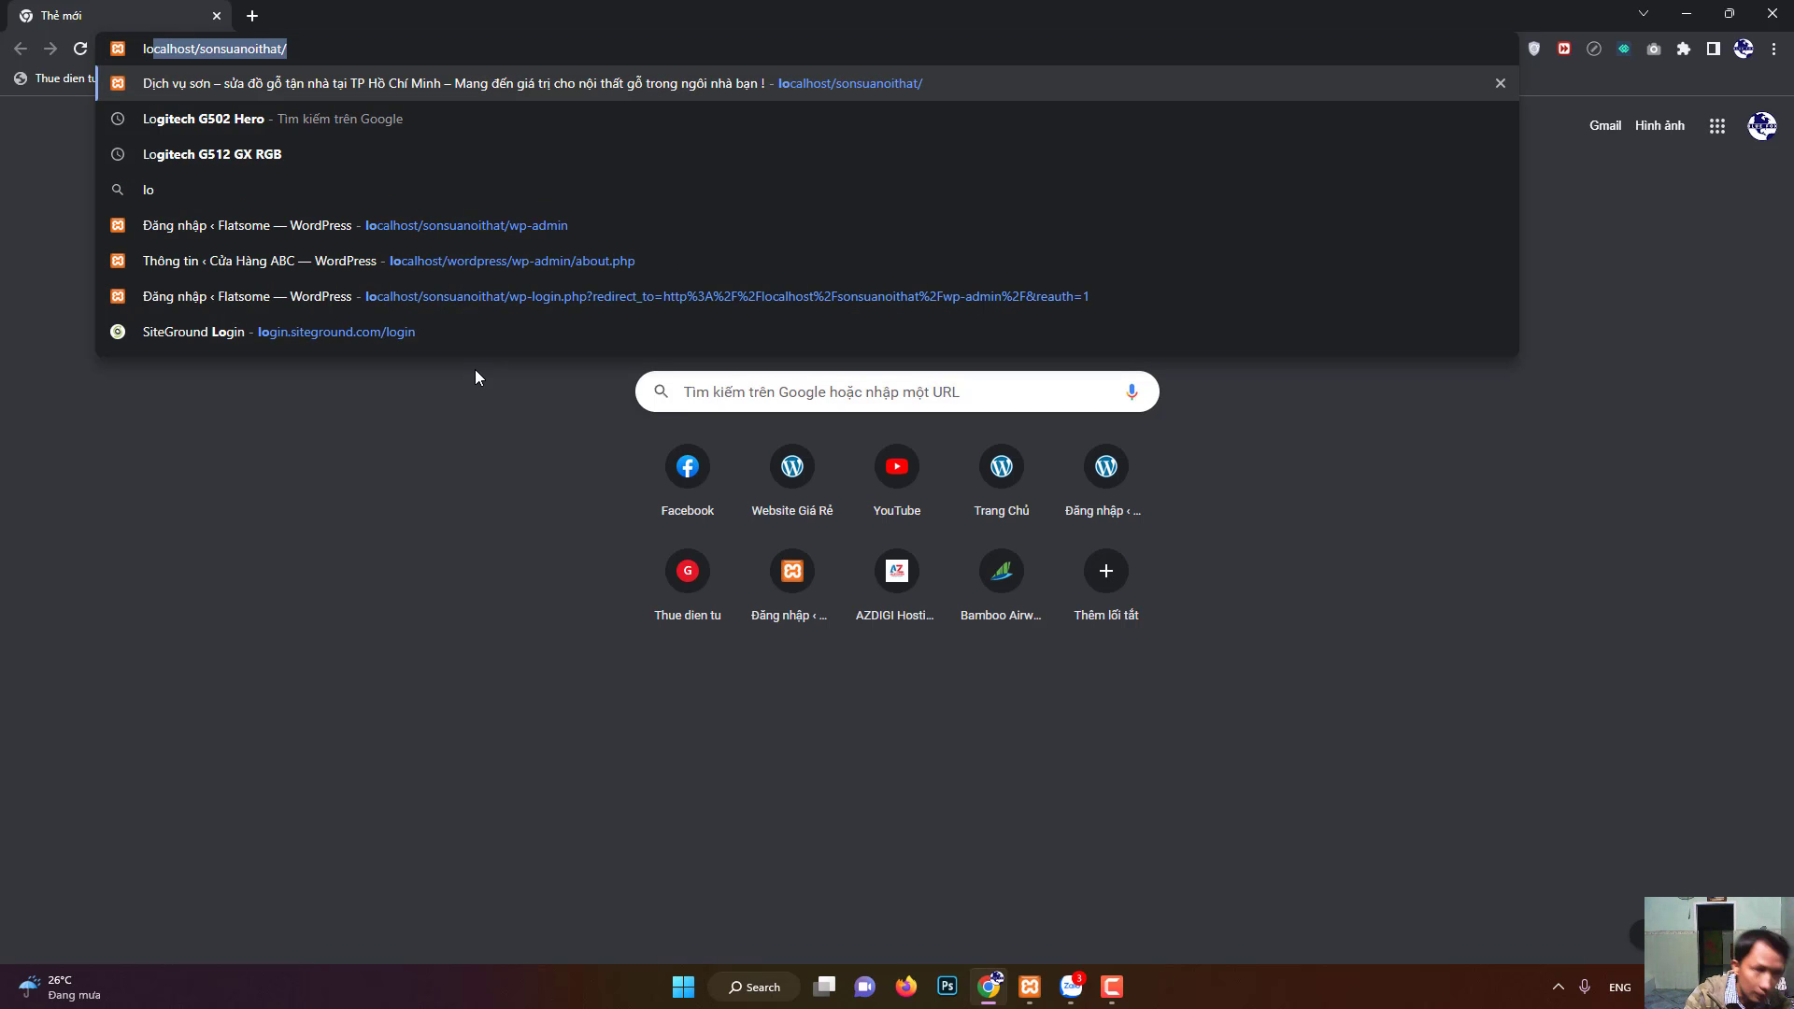
{"action": "type", "text": "calhost/sonsu"}
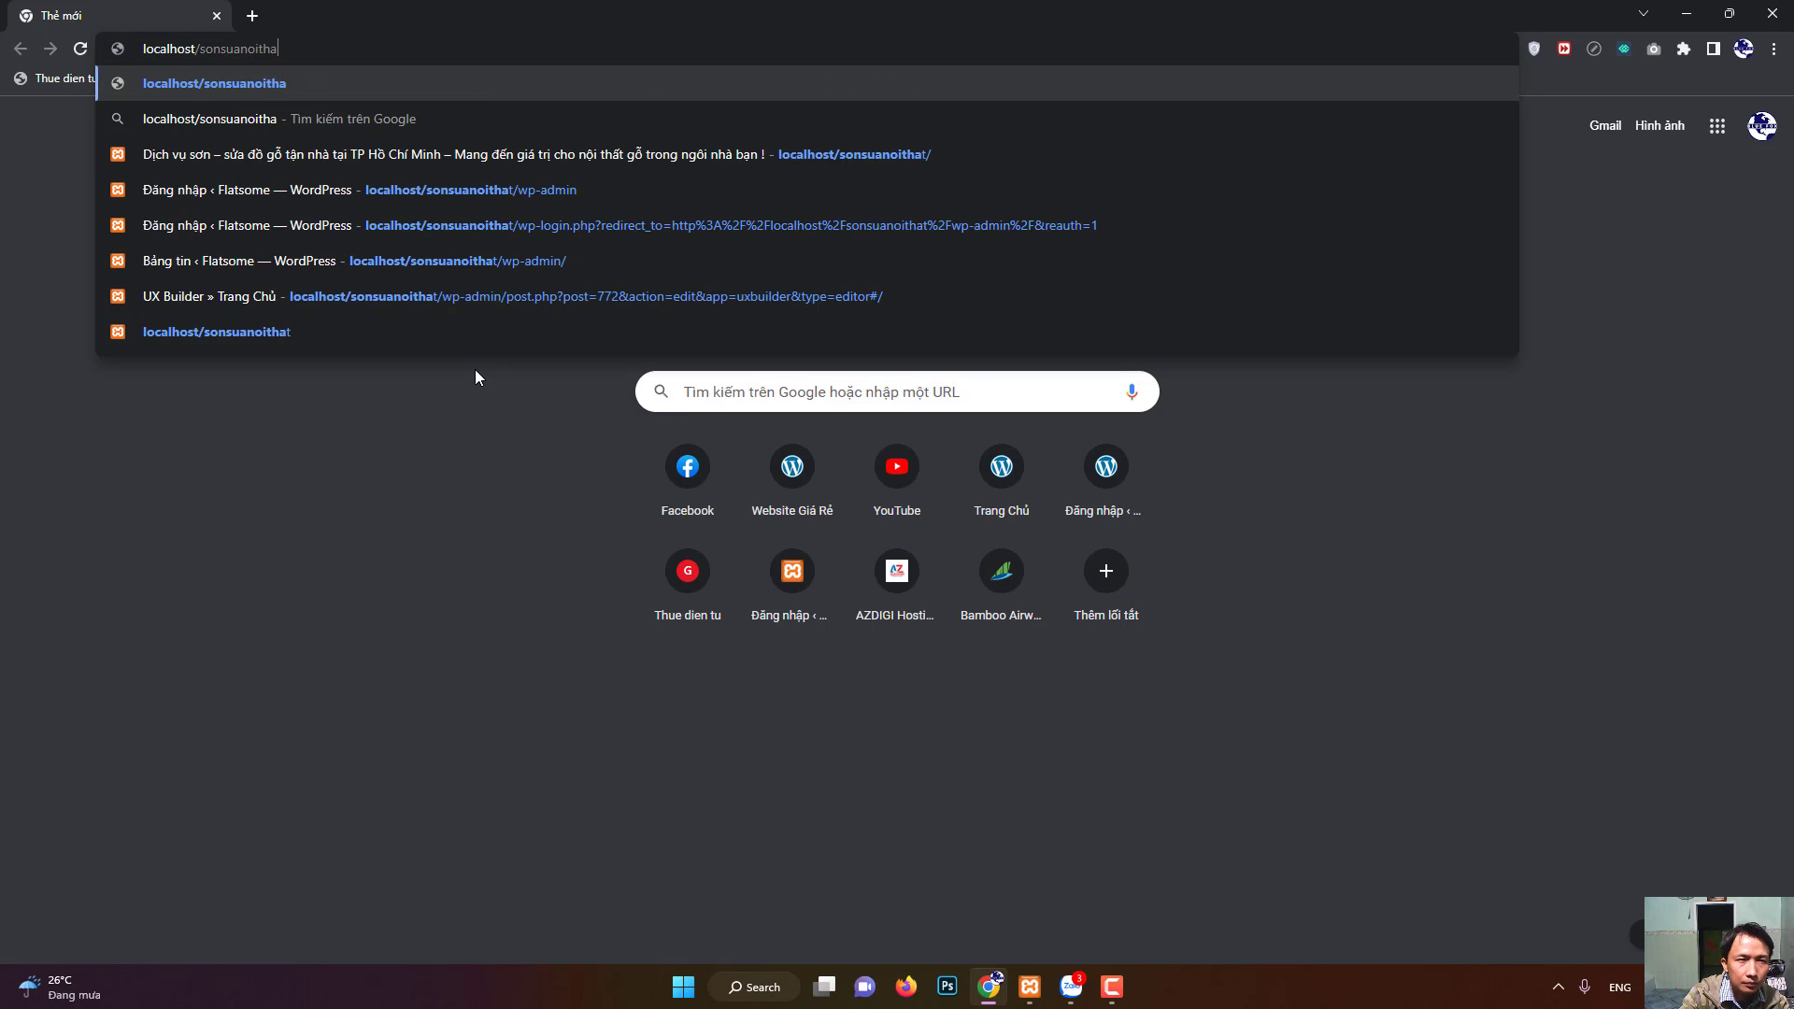
{"action": "key", "text": "BackSpace"}
{"action": "key", "text": "BackSpace"}
{"action": "key", "text": "BackSpace"}
{"action": "key", "text": "BackSpace"}
{"action": "key", "text": "BackSpace"}
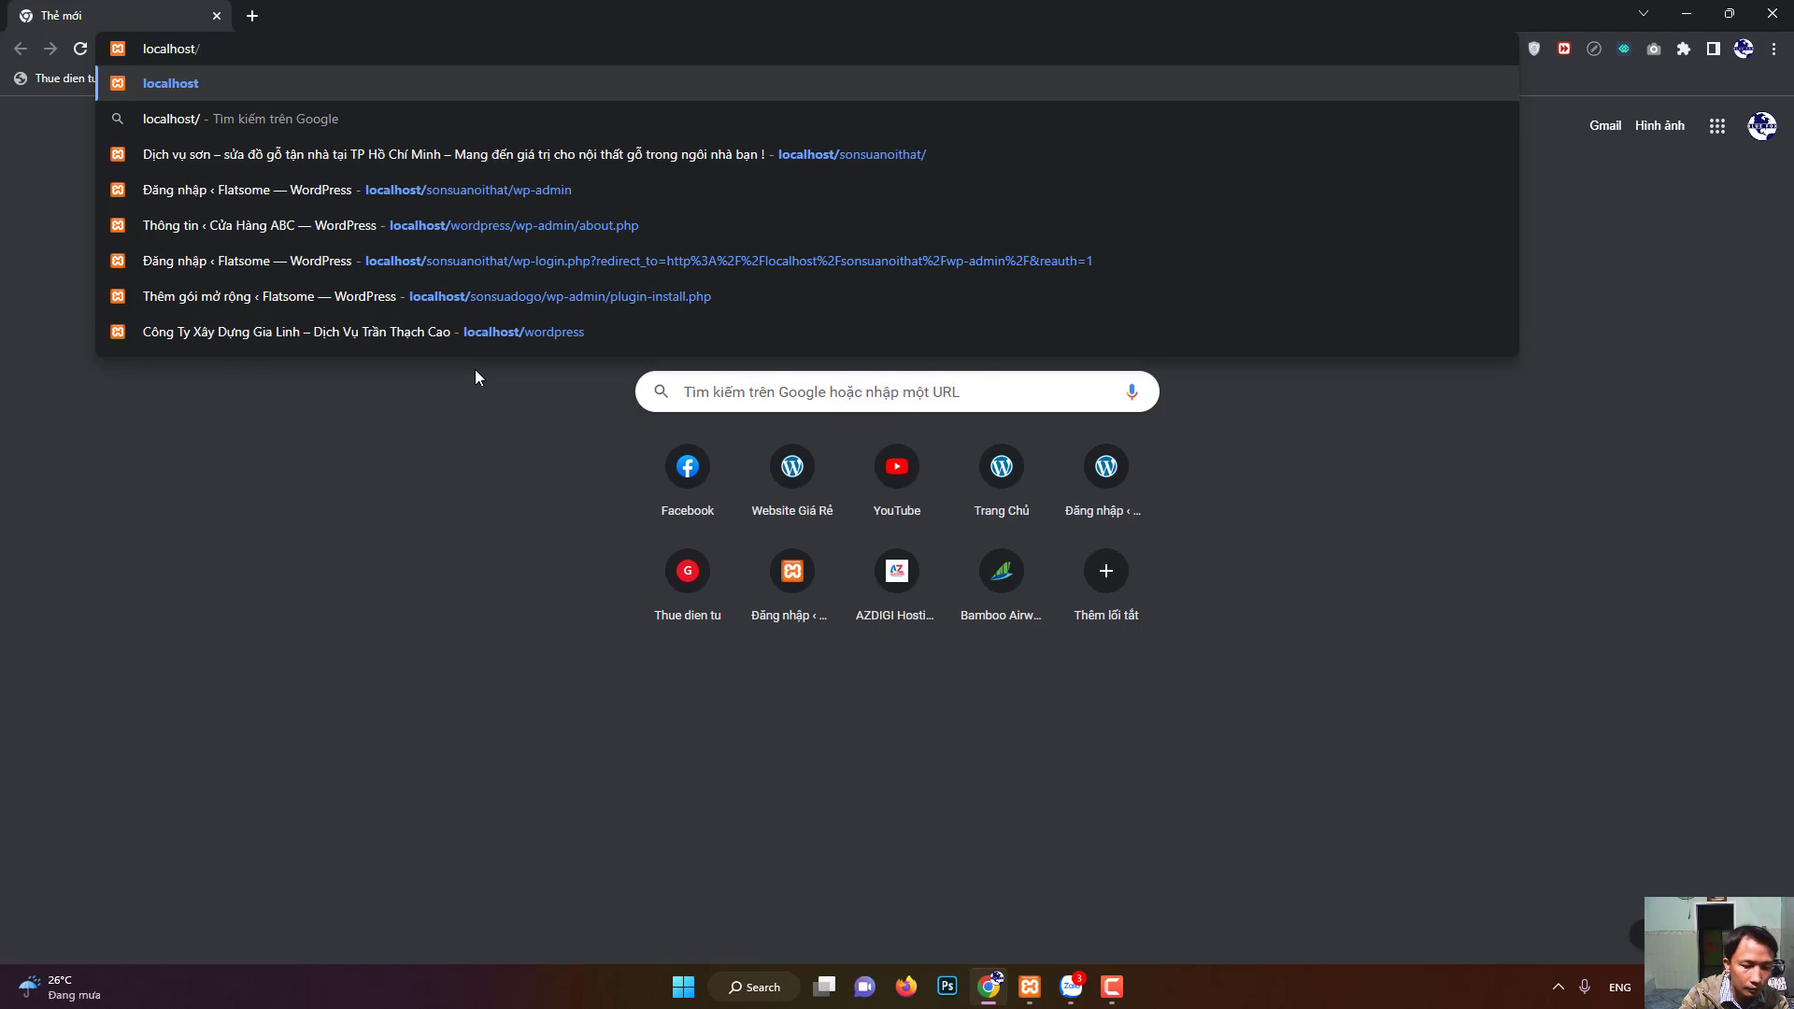
{"action": "type", "text": "word"}
{"action": "key", "text": "Return"}
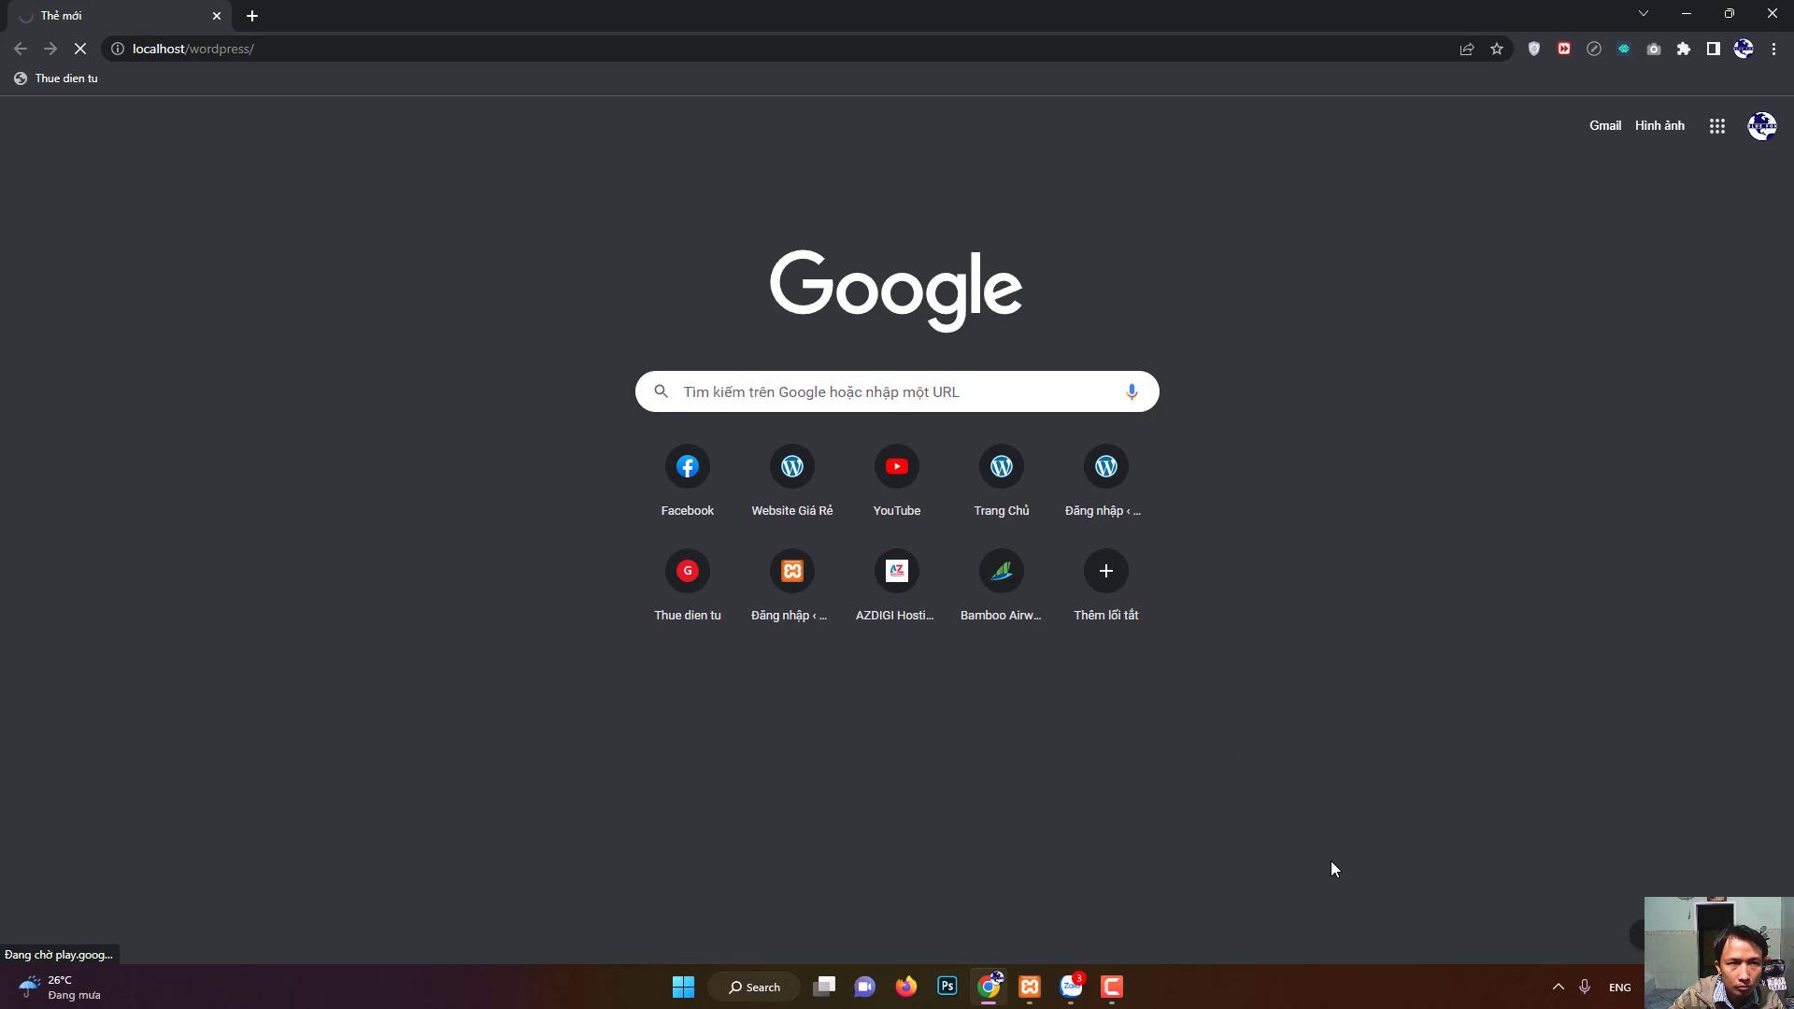
{"action": "left_click", "coordinate": [1112, 987]}
{"action": "left_click", "coordinate": [1112, 987]}
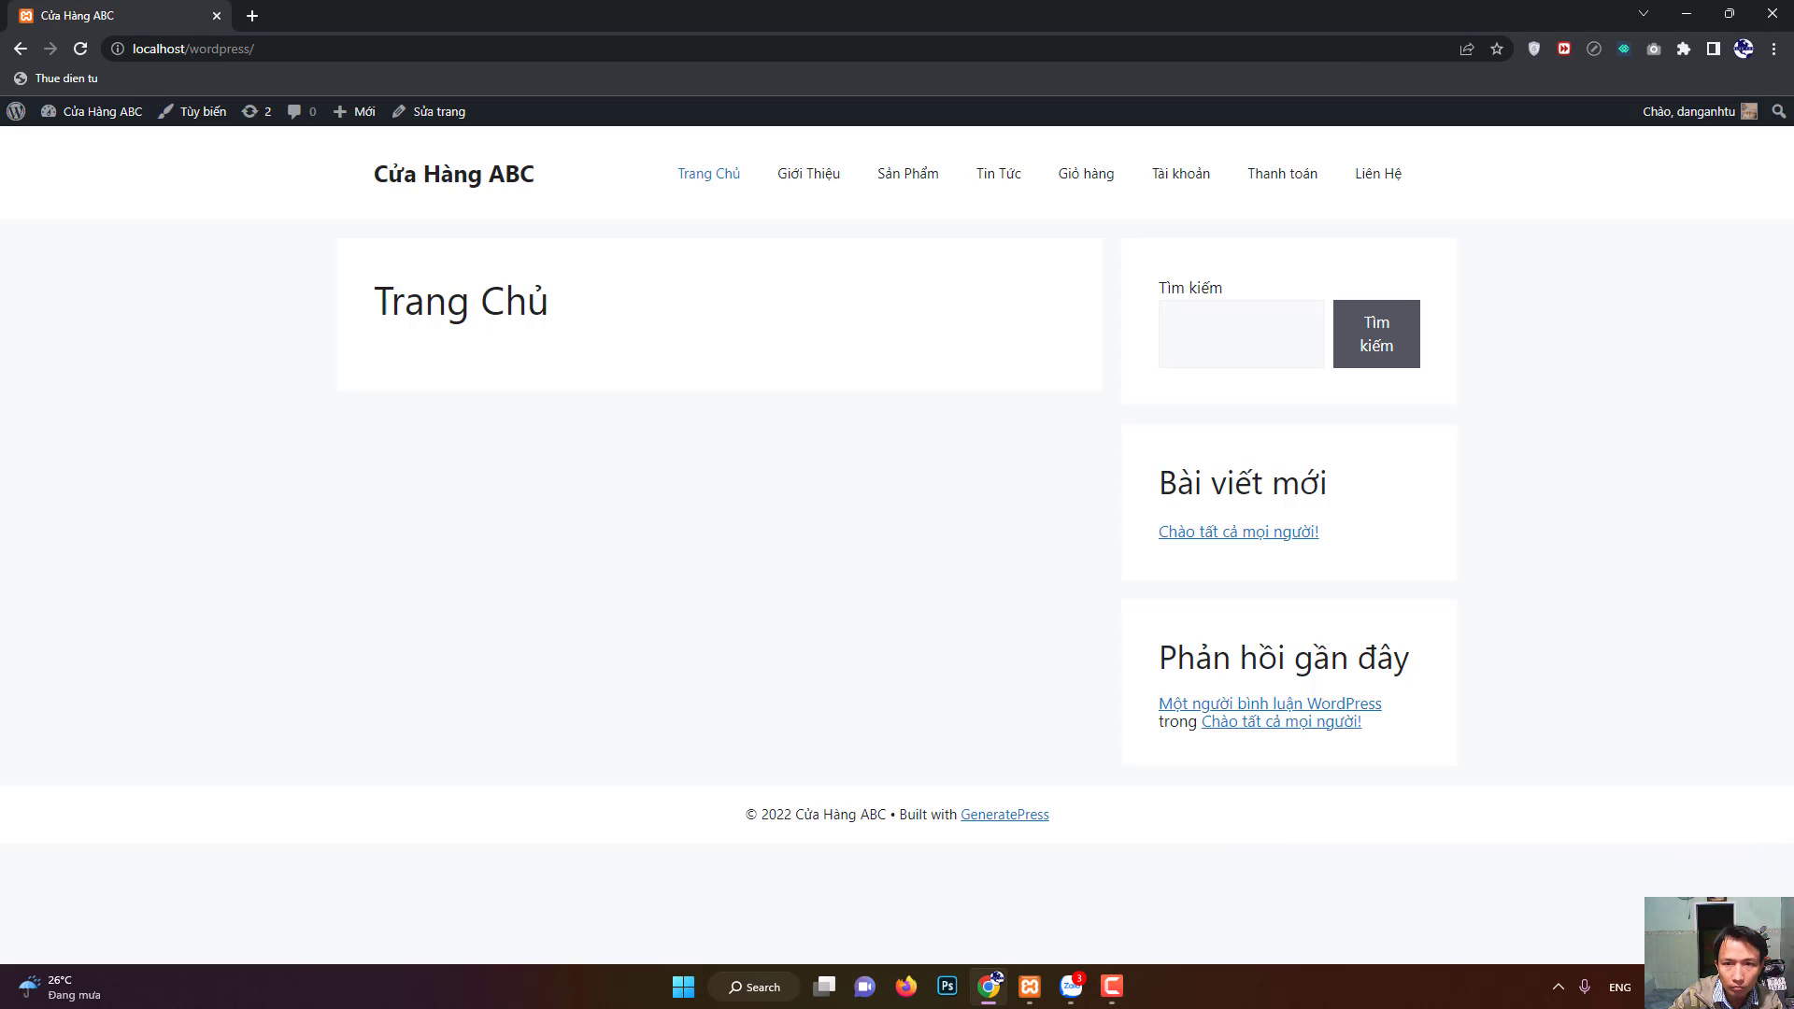
{"action": "left_click", "coordinate": [1112, 987]}
{"action": "left_click", "coordinate": [457, 495]}
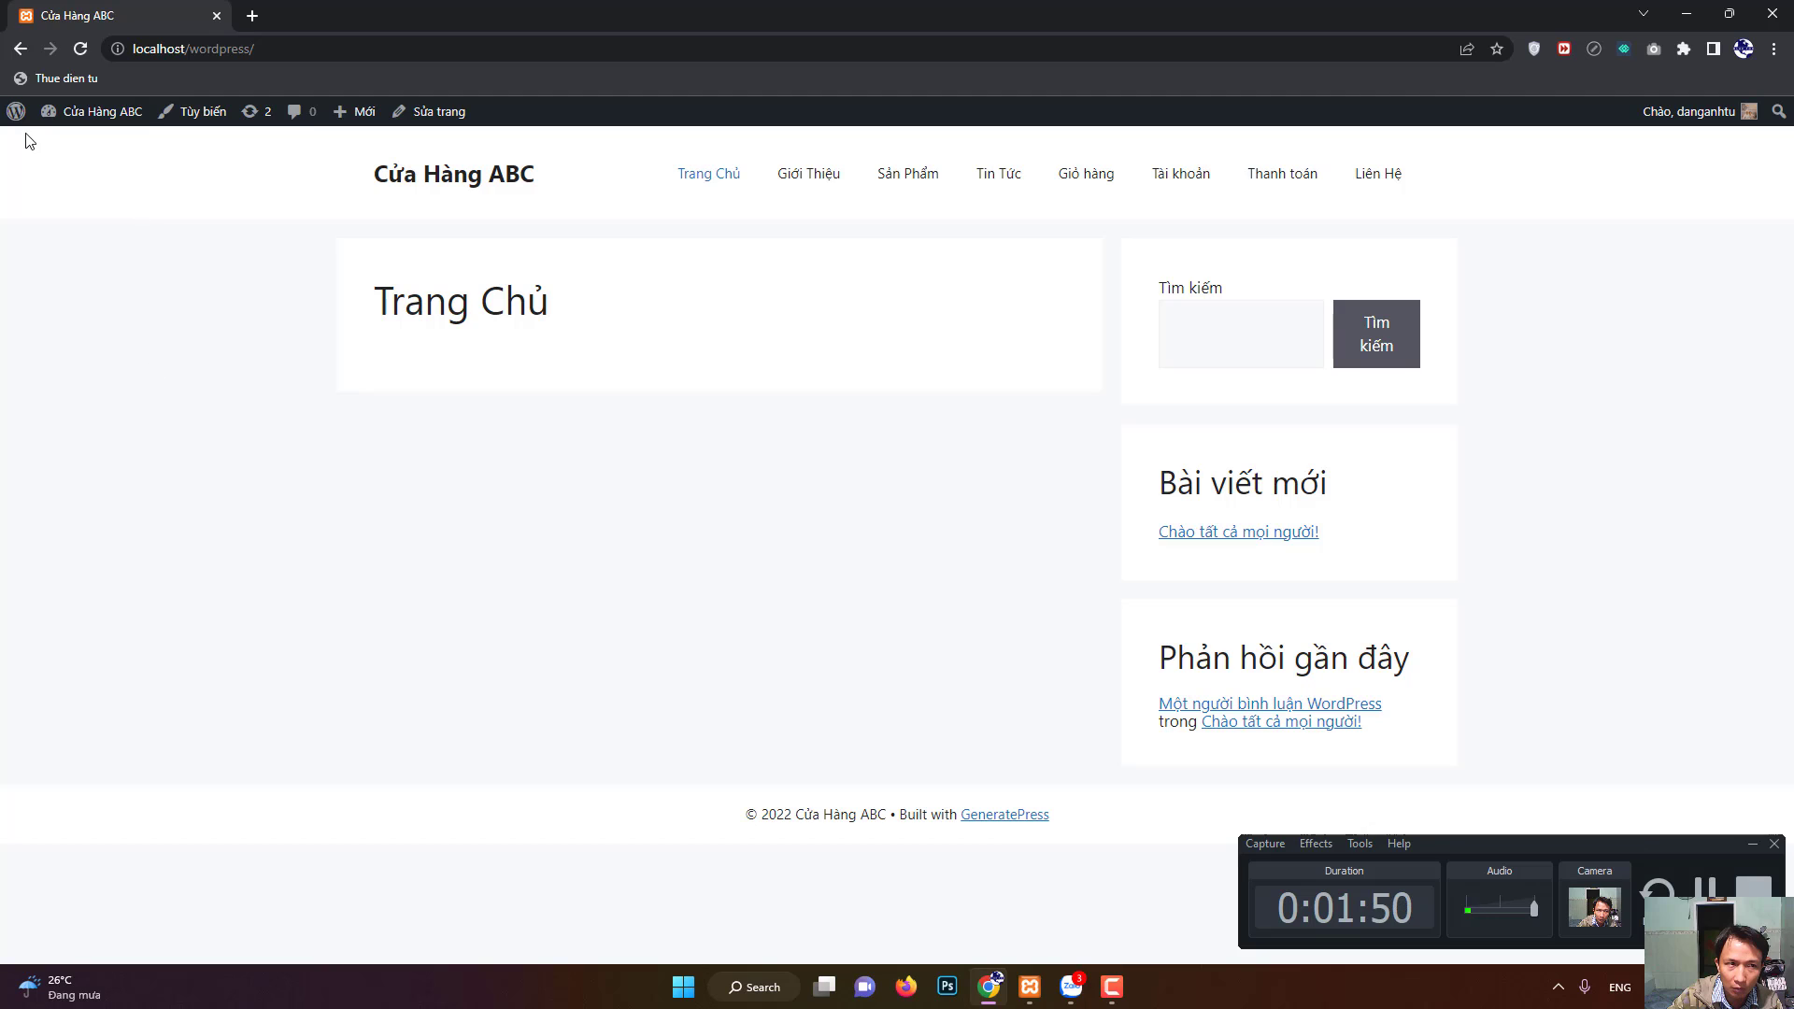
Go to the WordPress admin area and show the export destinations on the All-in-One WP Migration export page.
{"action": "left_click", "coordinate": [16, 111]}
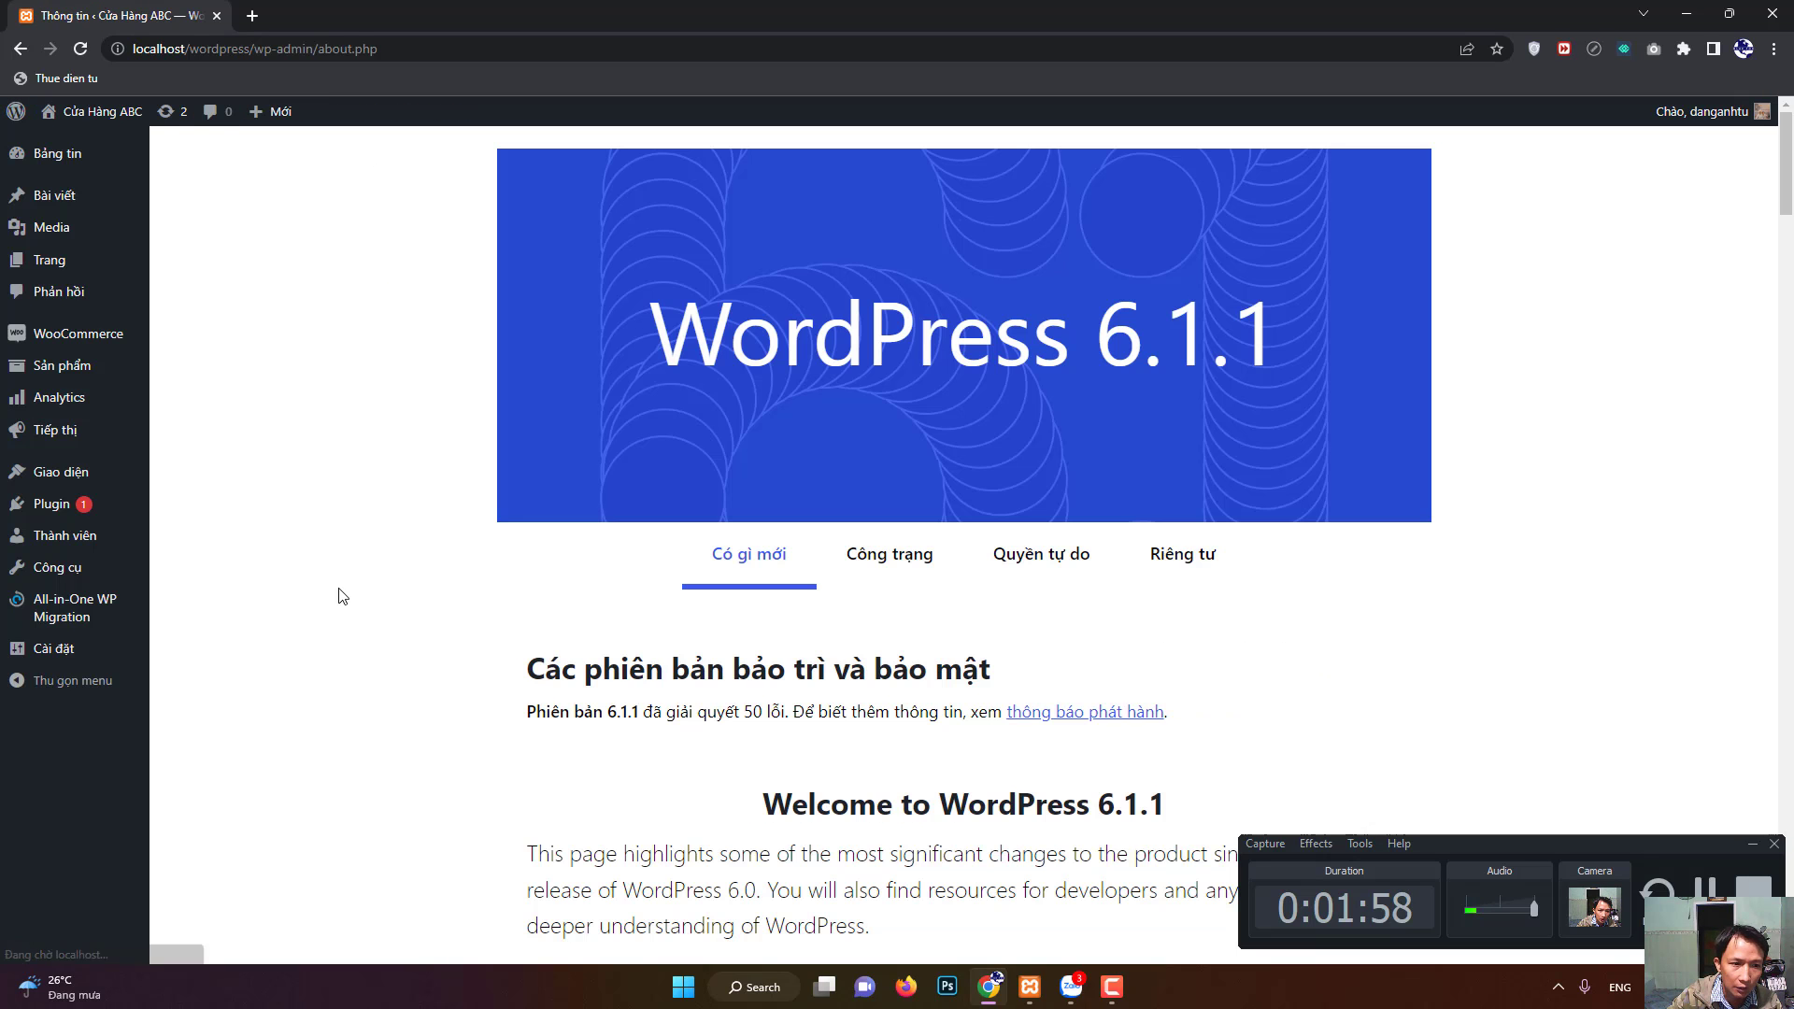
{"action": "mouse_move", "coordinate": [71, 624]}
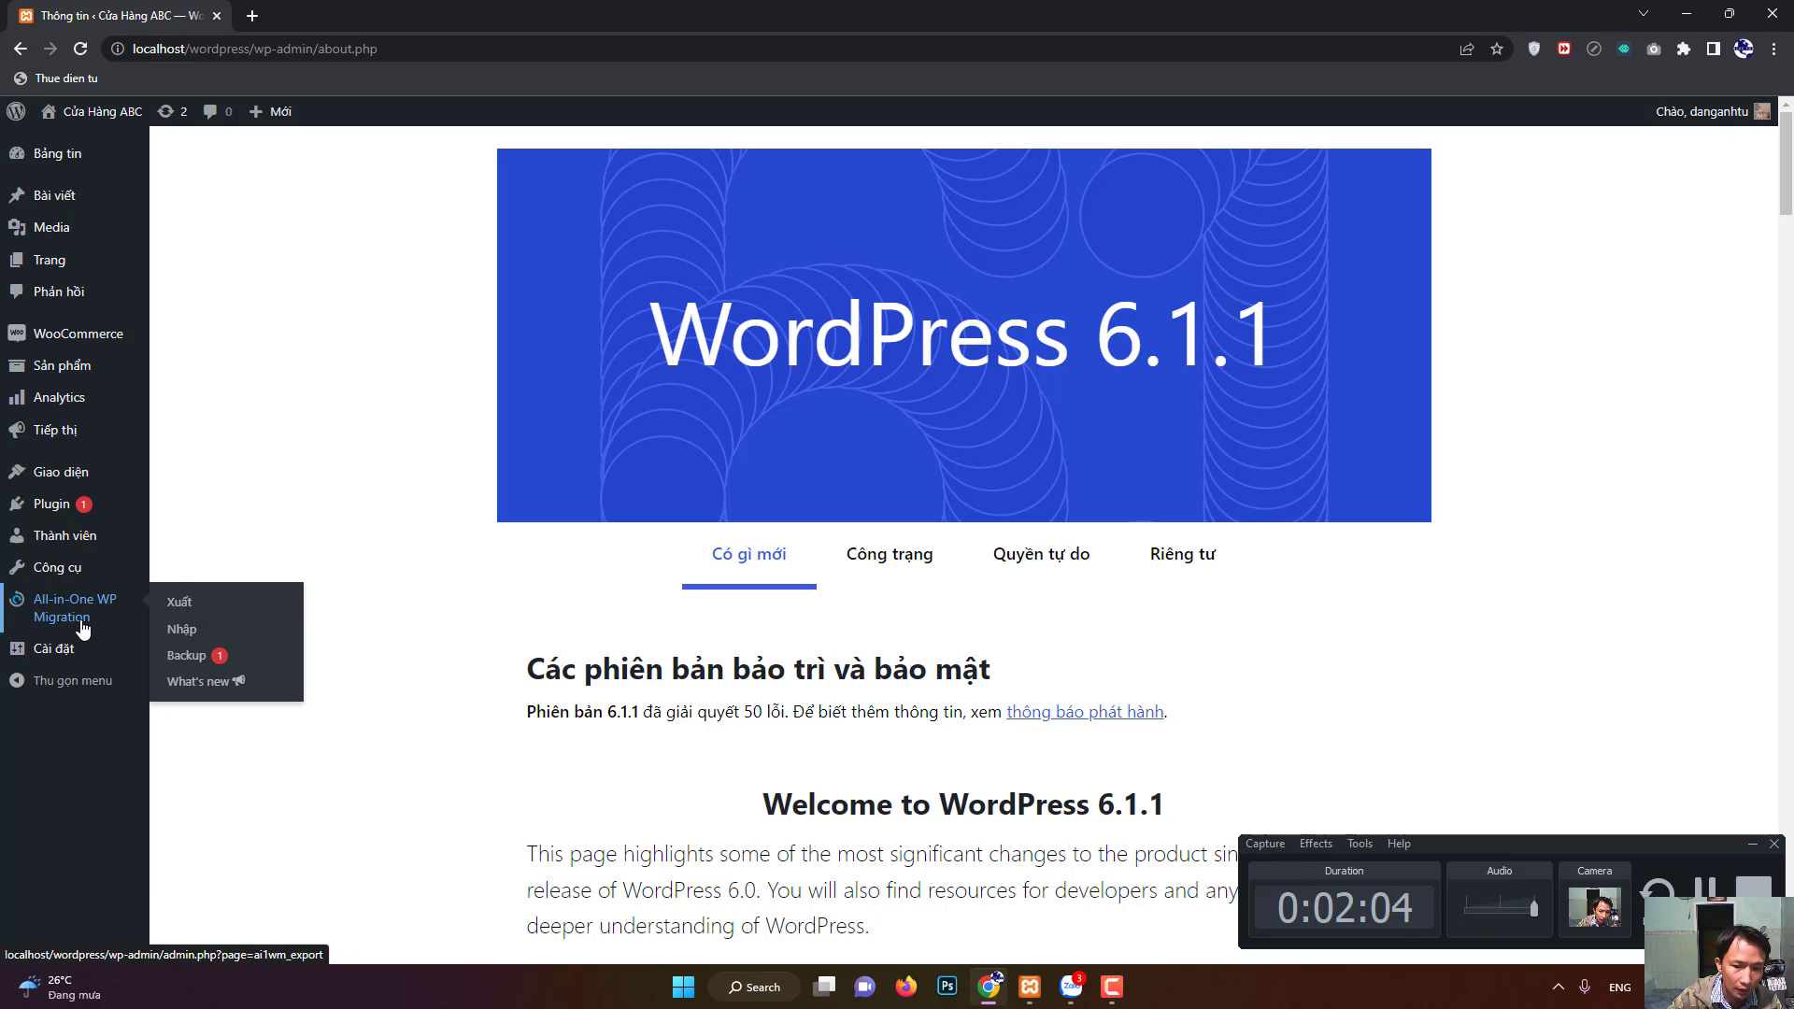
{"action": "left_click", "coordinate": [190, 612]}
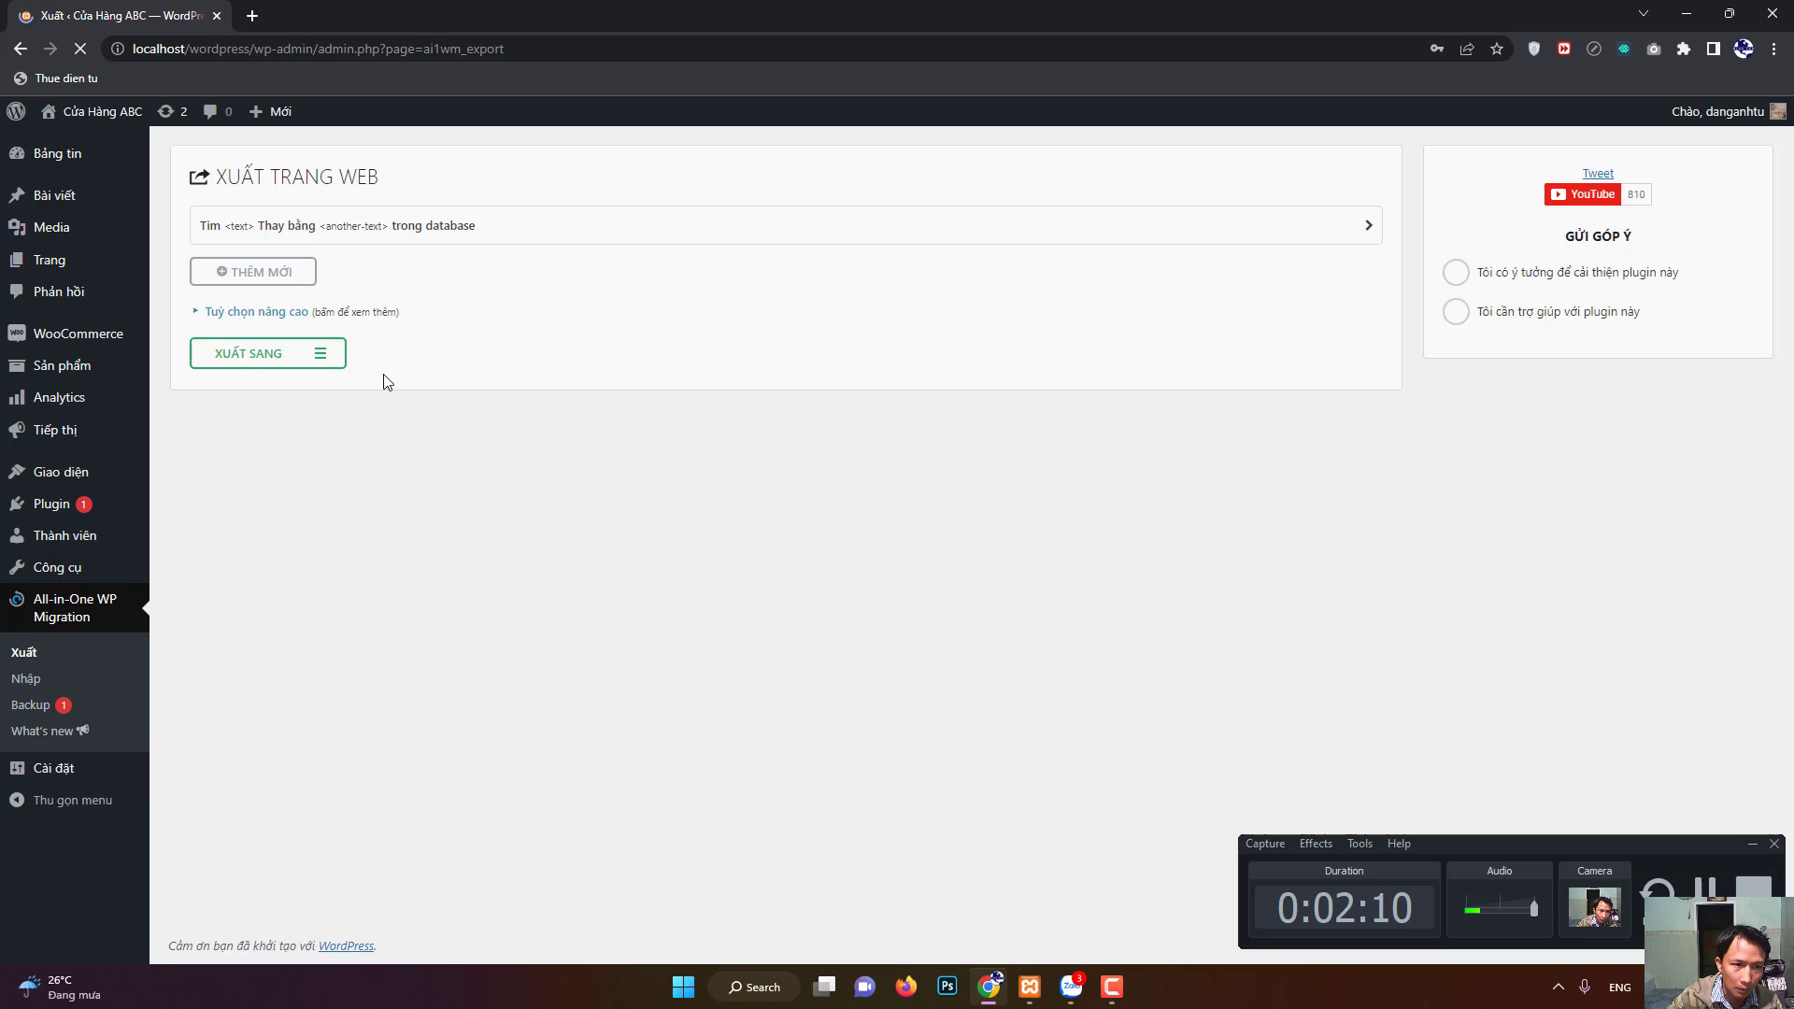
{"action": "left_click", "coordinate": [252, 356]}
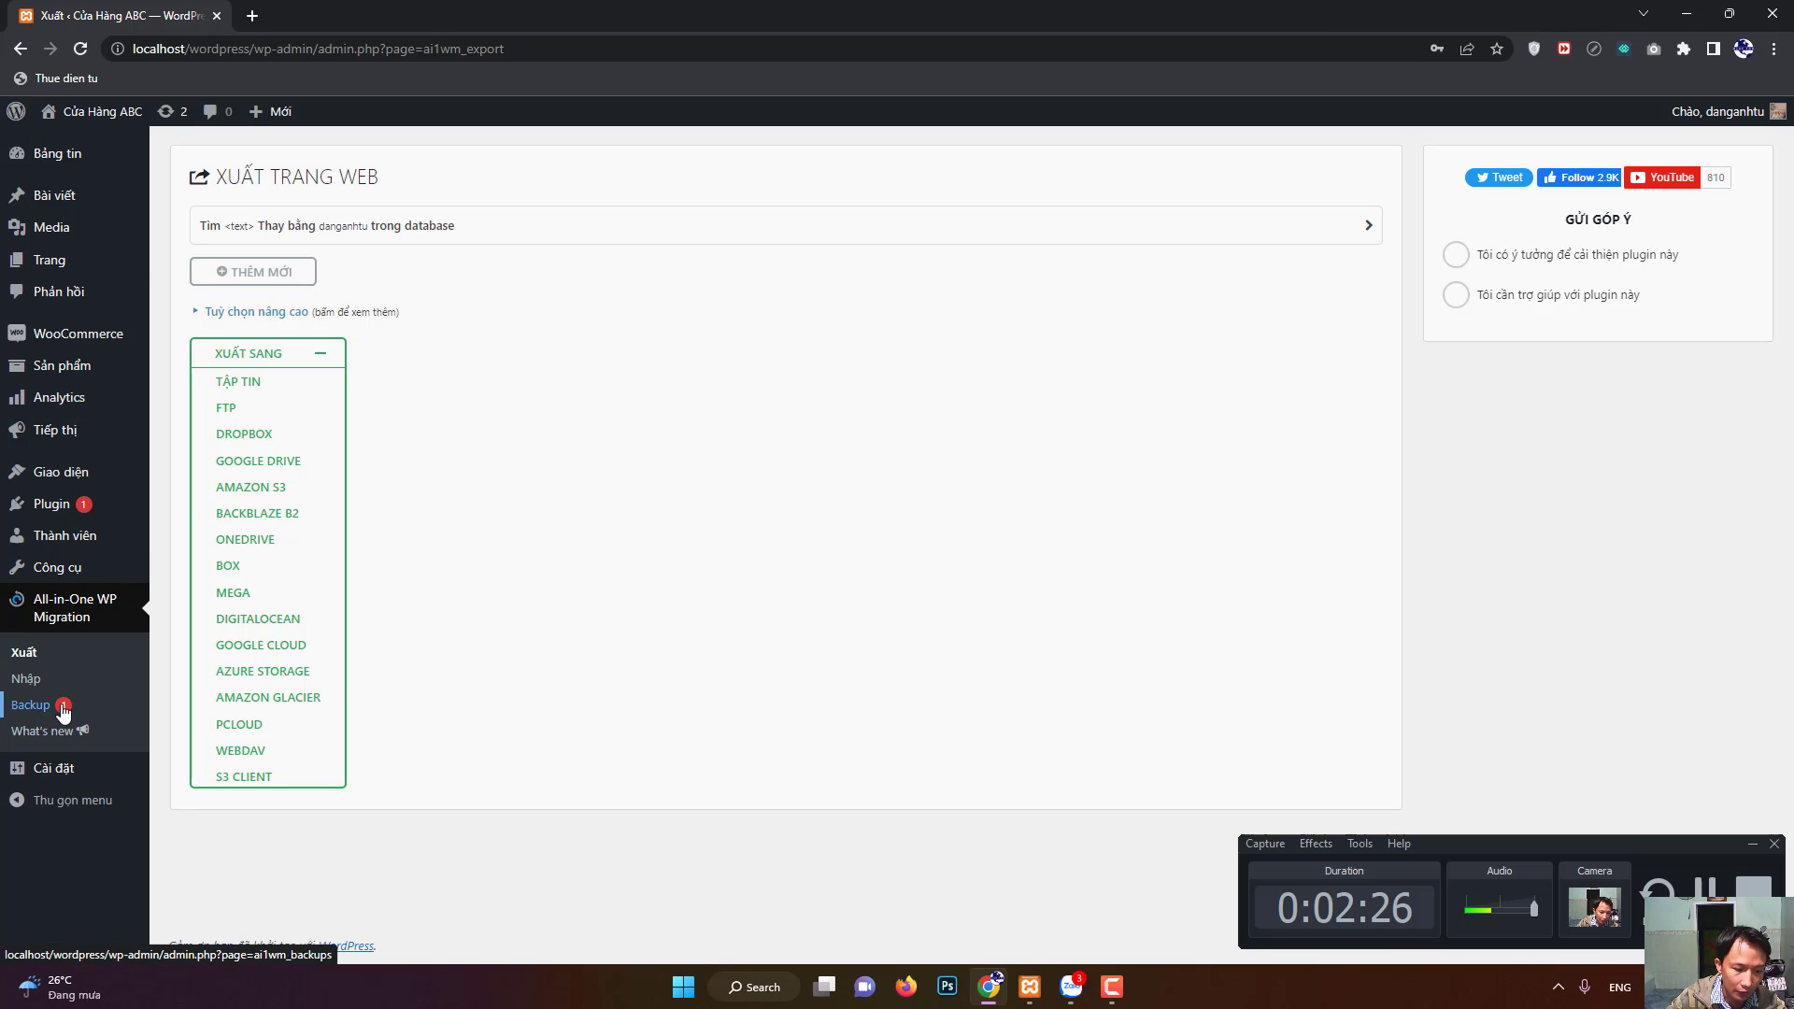
In File Explorer, find the exported .wpress file in the Huong Dan TK Web Ban Hang folder on drive D:, then return to Chrome.
{"action": "key", "text": "super+e"}
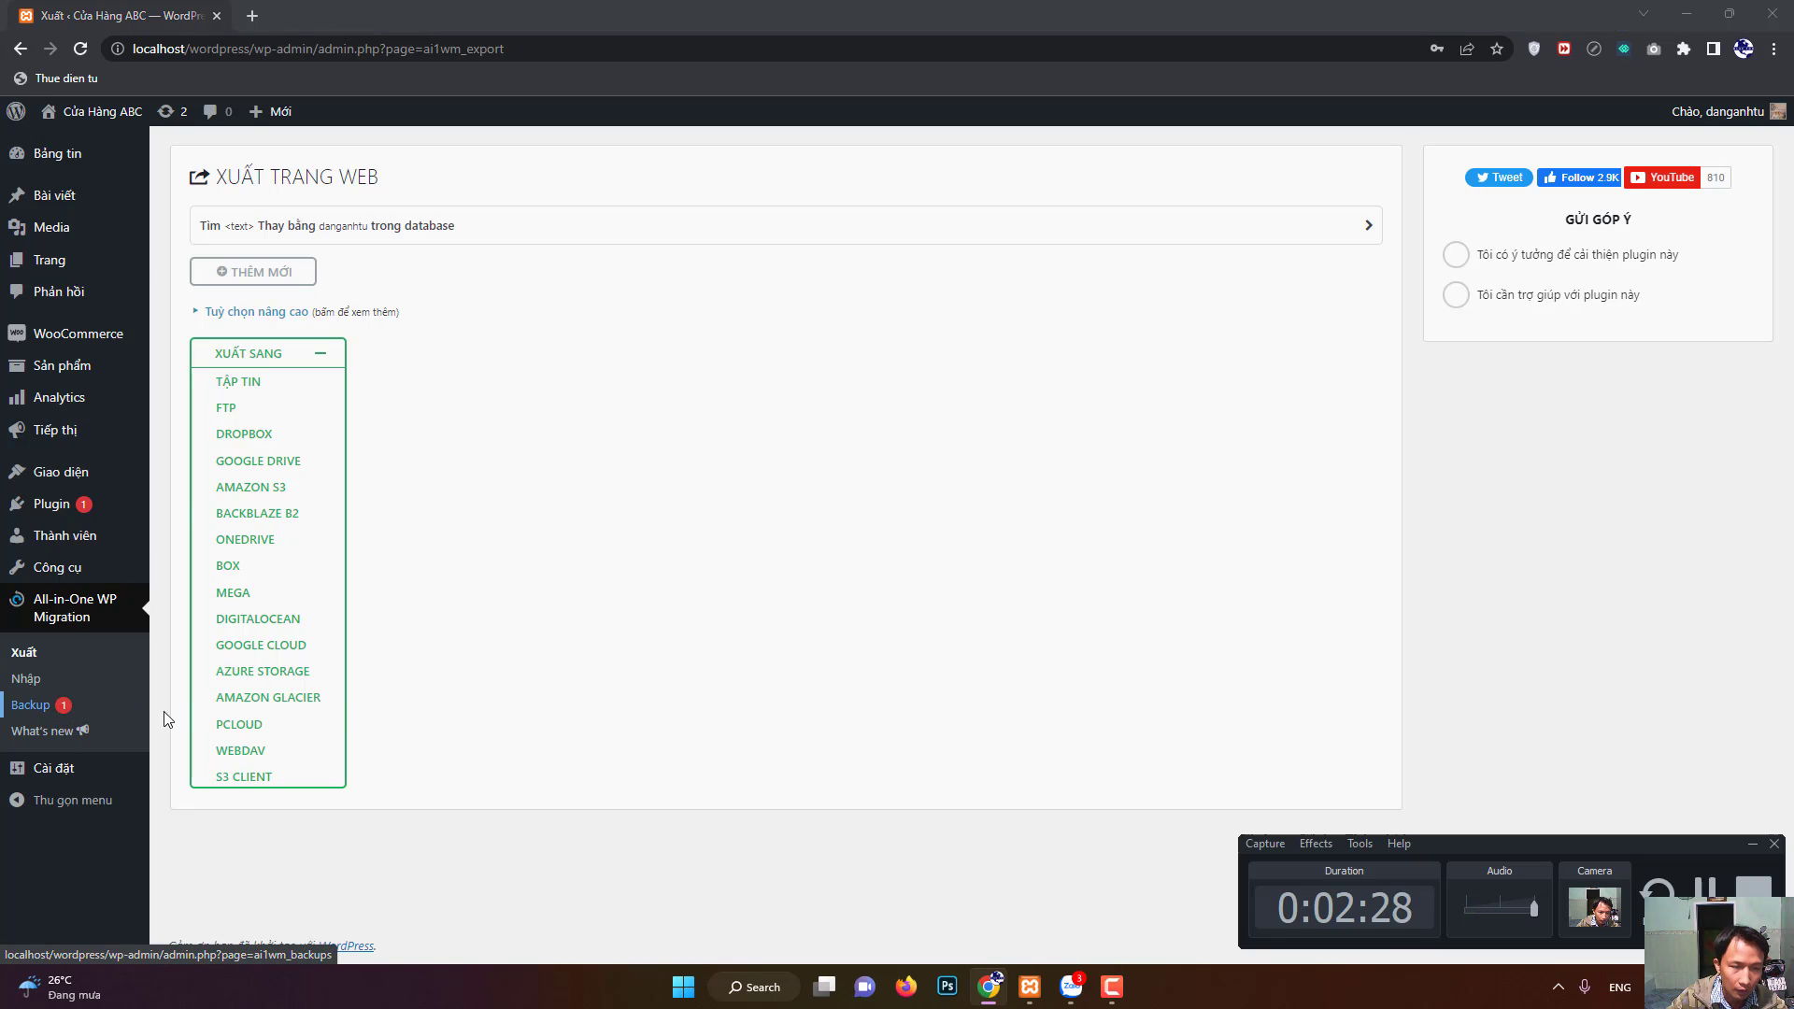
{"action": "left_click", "coordinate": [356, 739]}
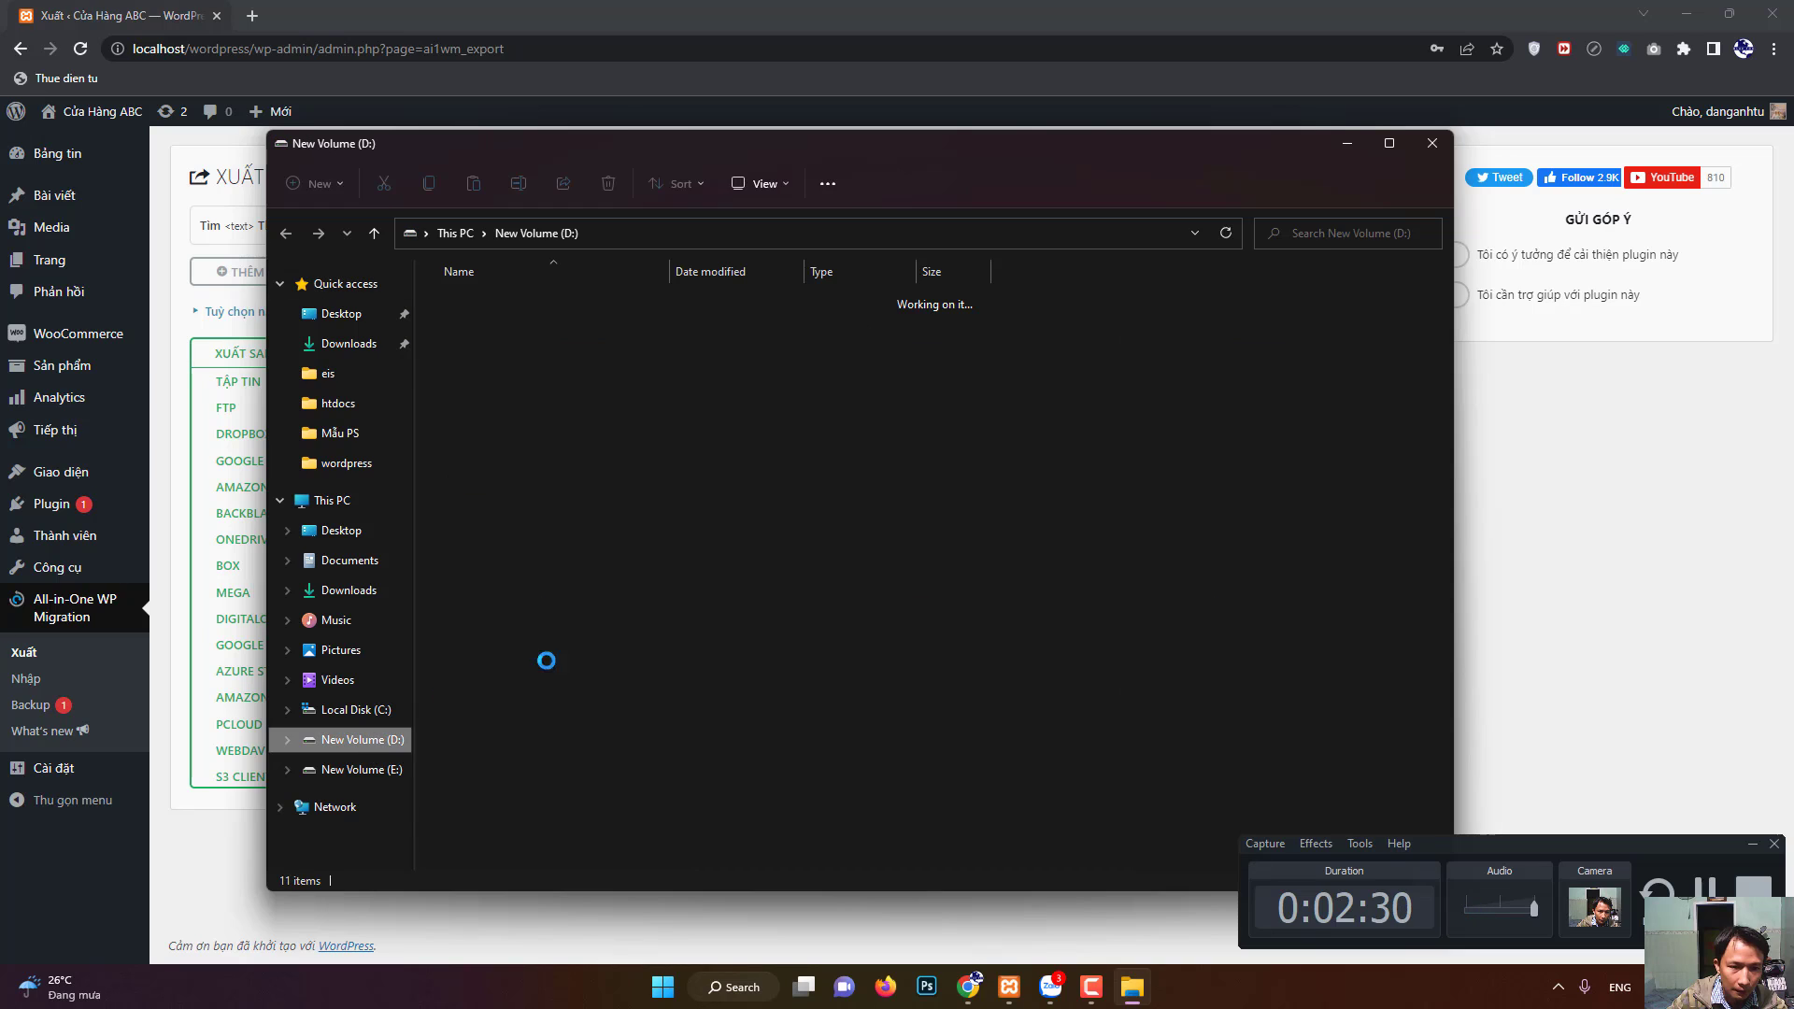
{"action": "double_click", "coordinate": [531, 419]}
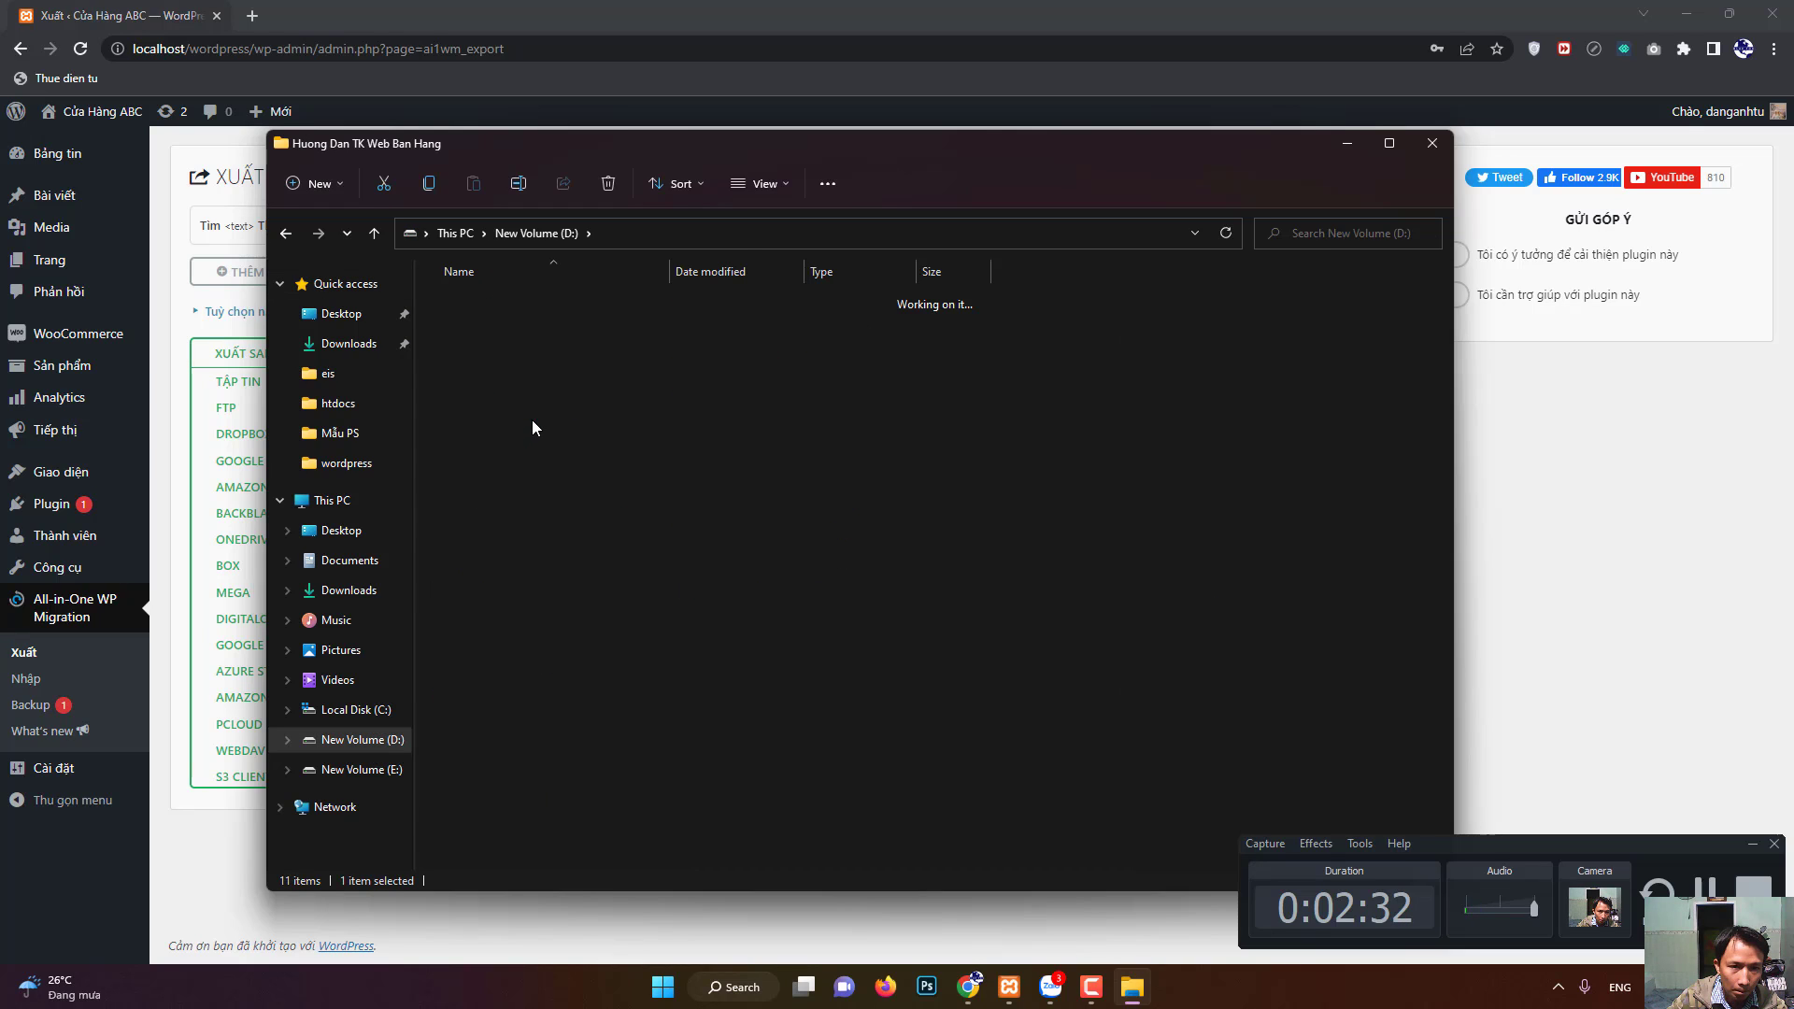
{"action": "left_click_drag", "start_coordinate": [669, 271], "coordinate": [971, 271]}
{"action": "left_click", "coordinate": [598, 302]}
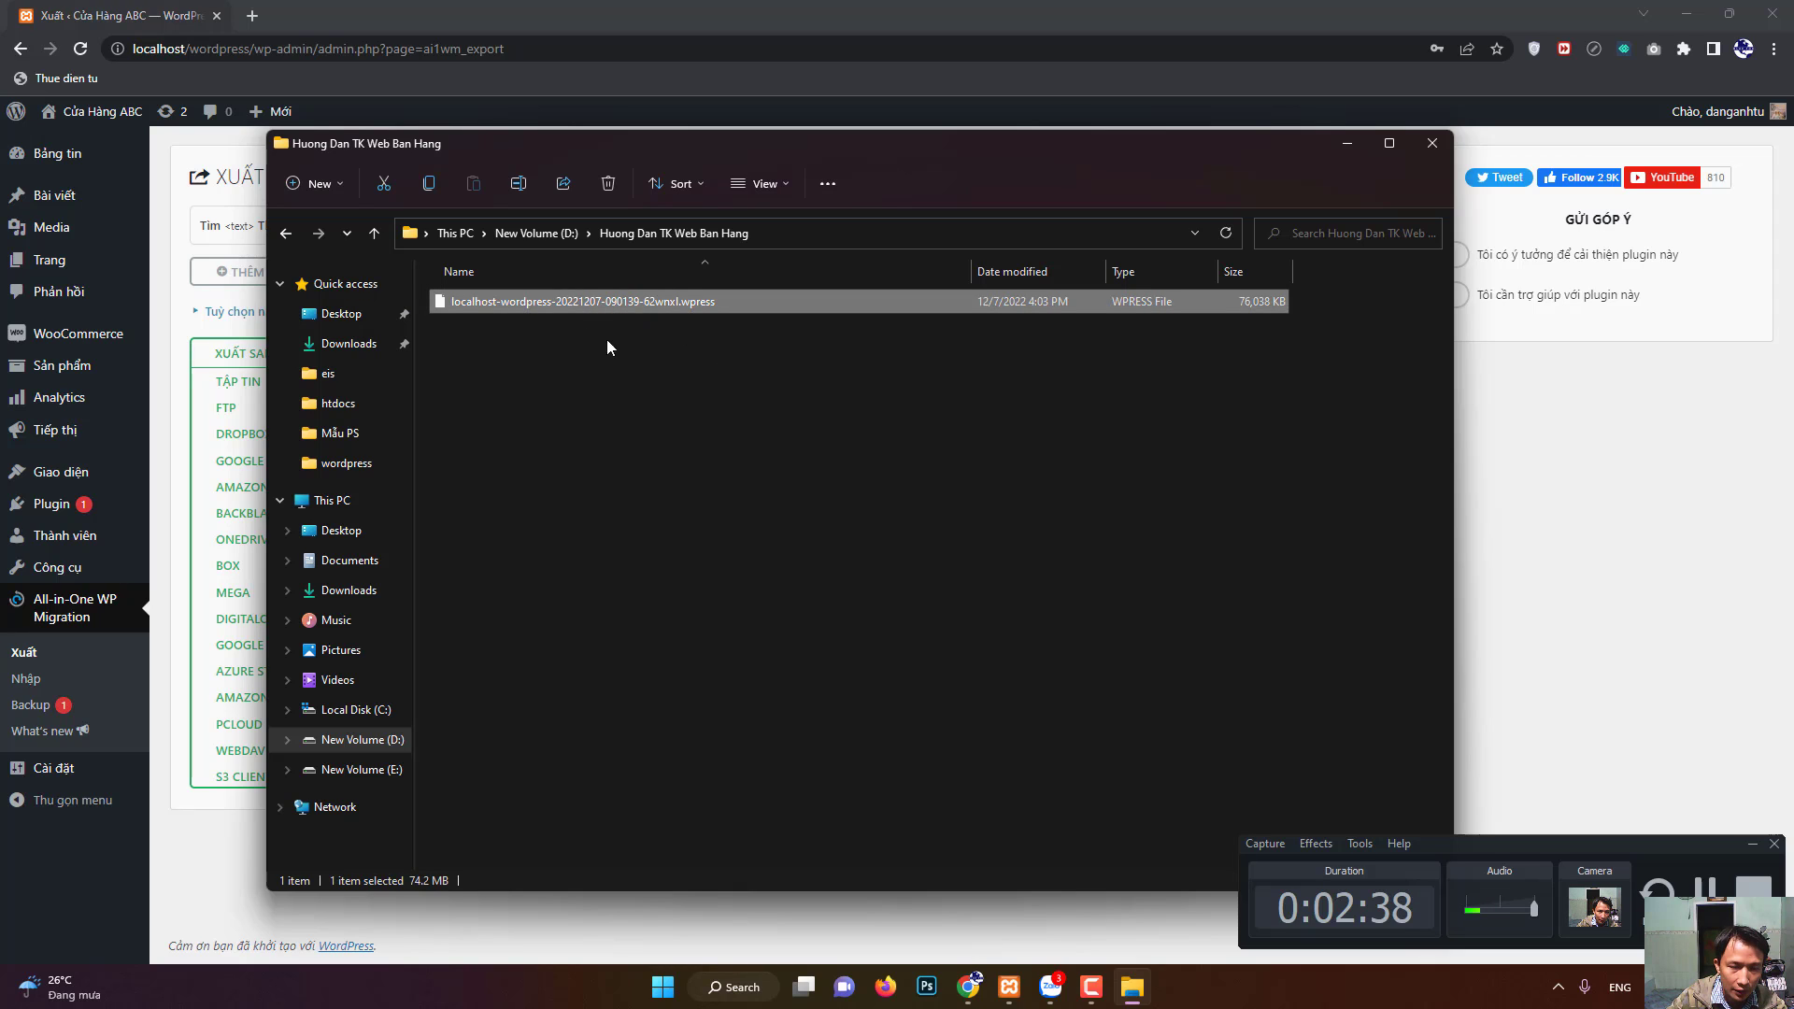
{"action": "left_click", "coordinate": [217, 899]}
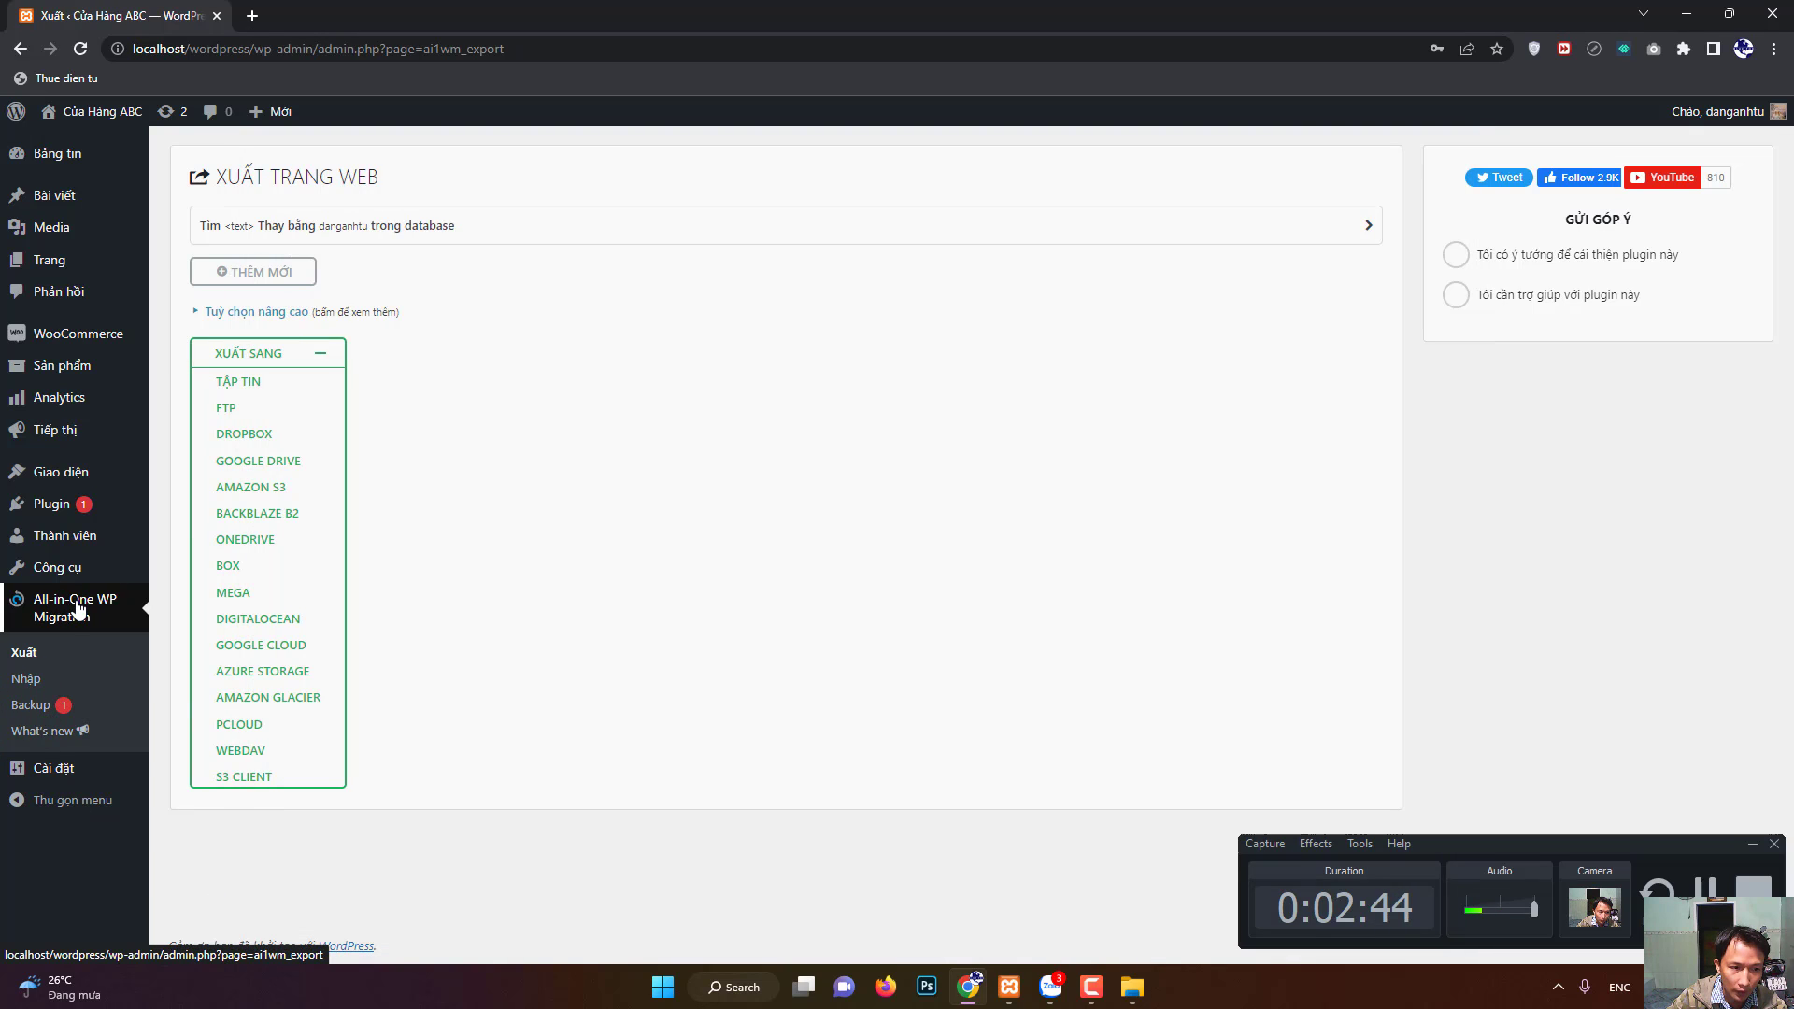
Examine the actions offered for the existing backup on the All-in-One WP Migration Backup page.
{"action": "left_click", "coordinate": [30, 705]}
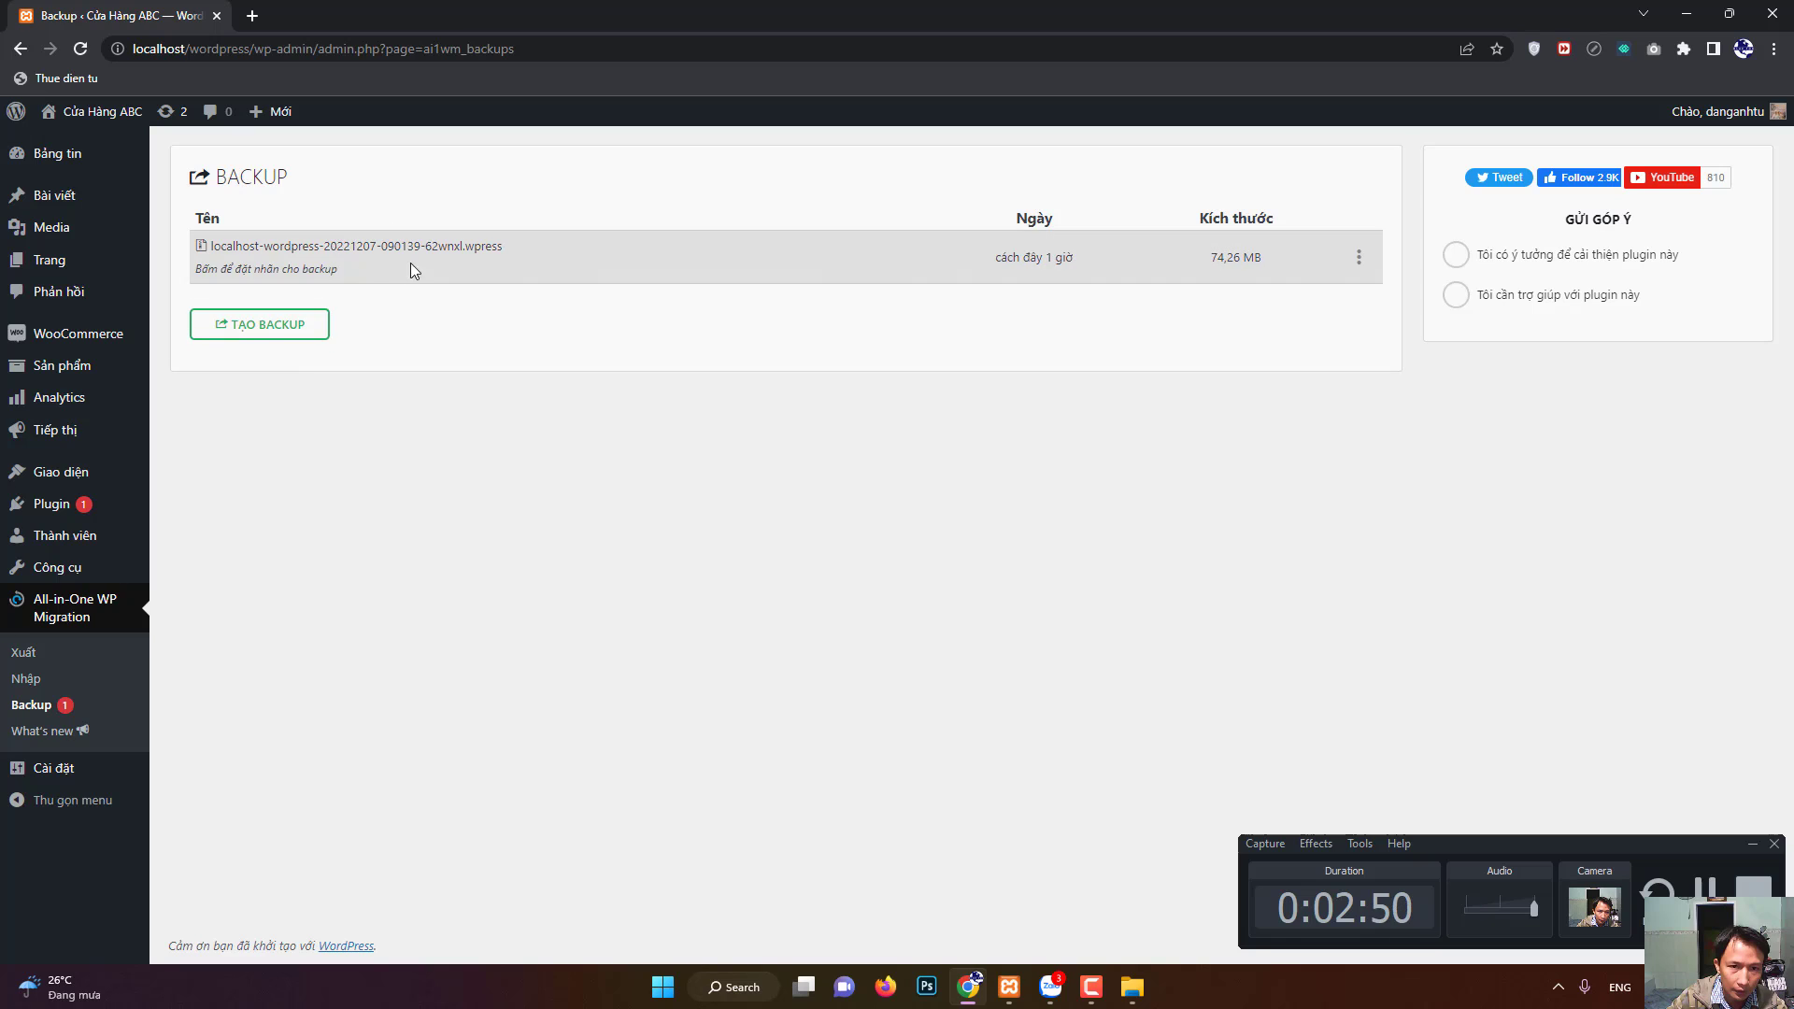
{"action": "left_click", "coordinate": [1357, 262]}
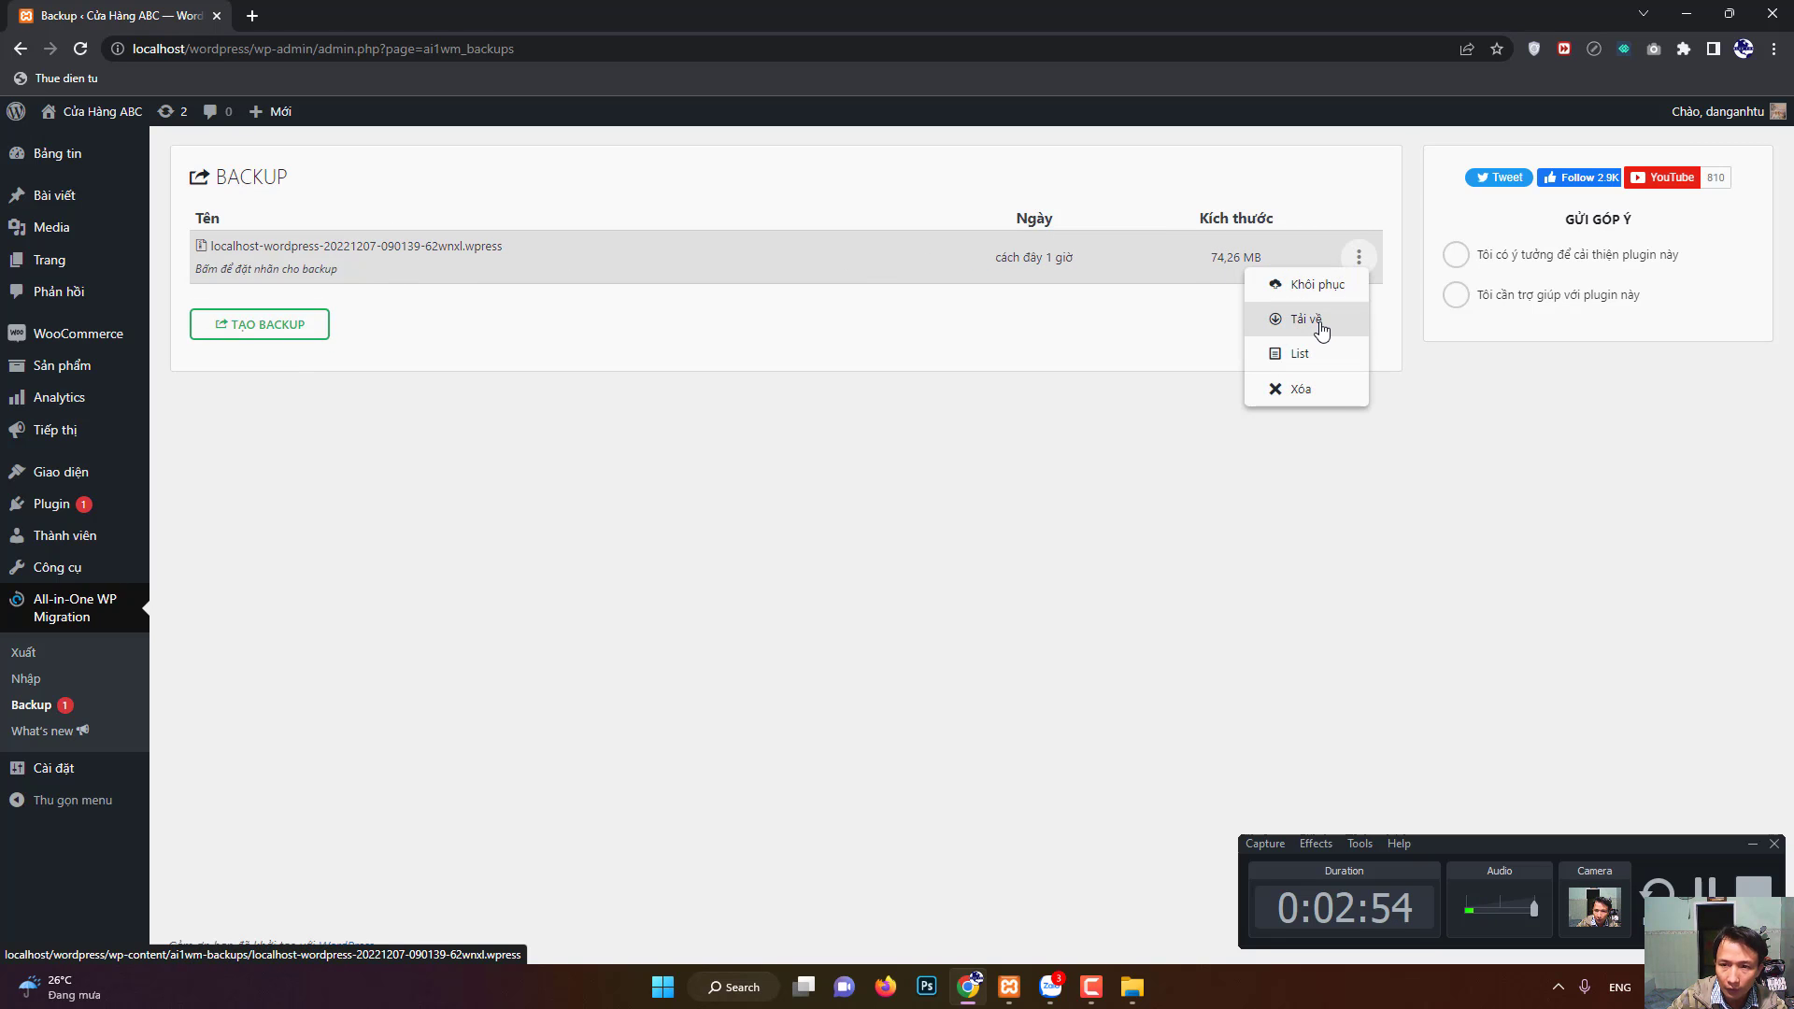
{"action": "left_click", "coordinate": [1117, 480]}
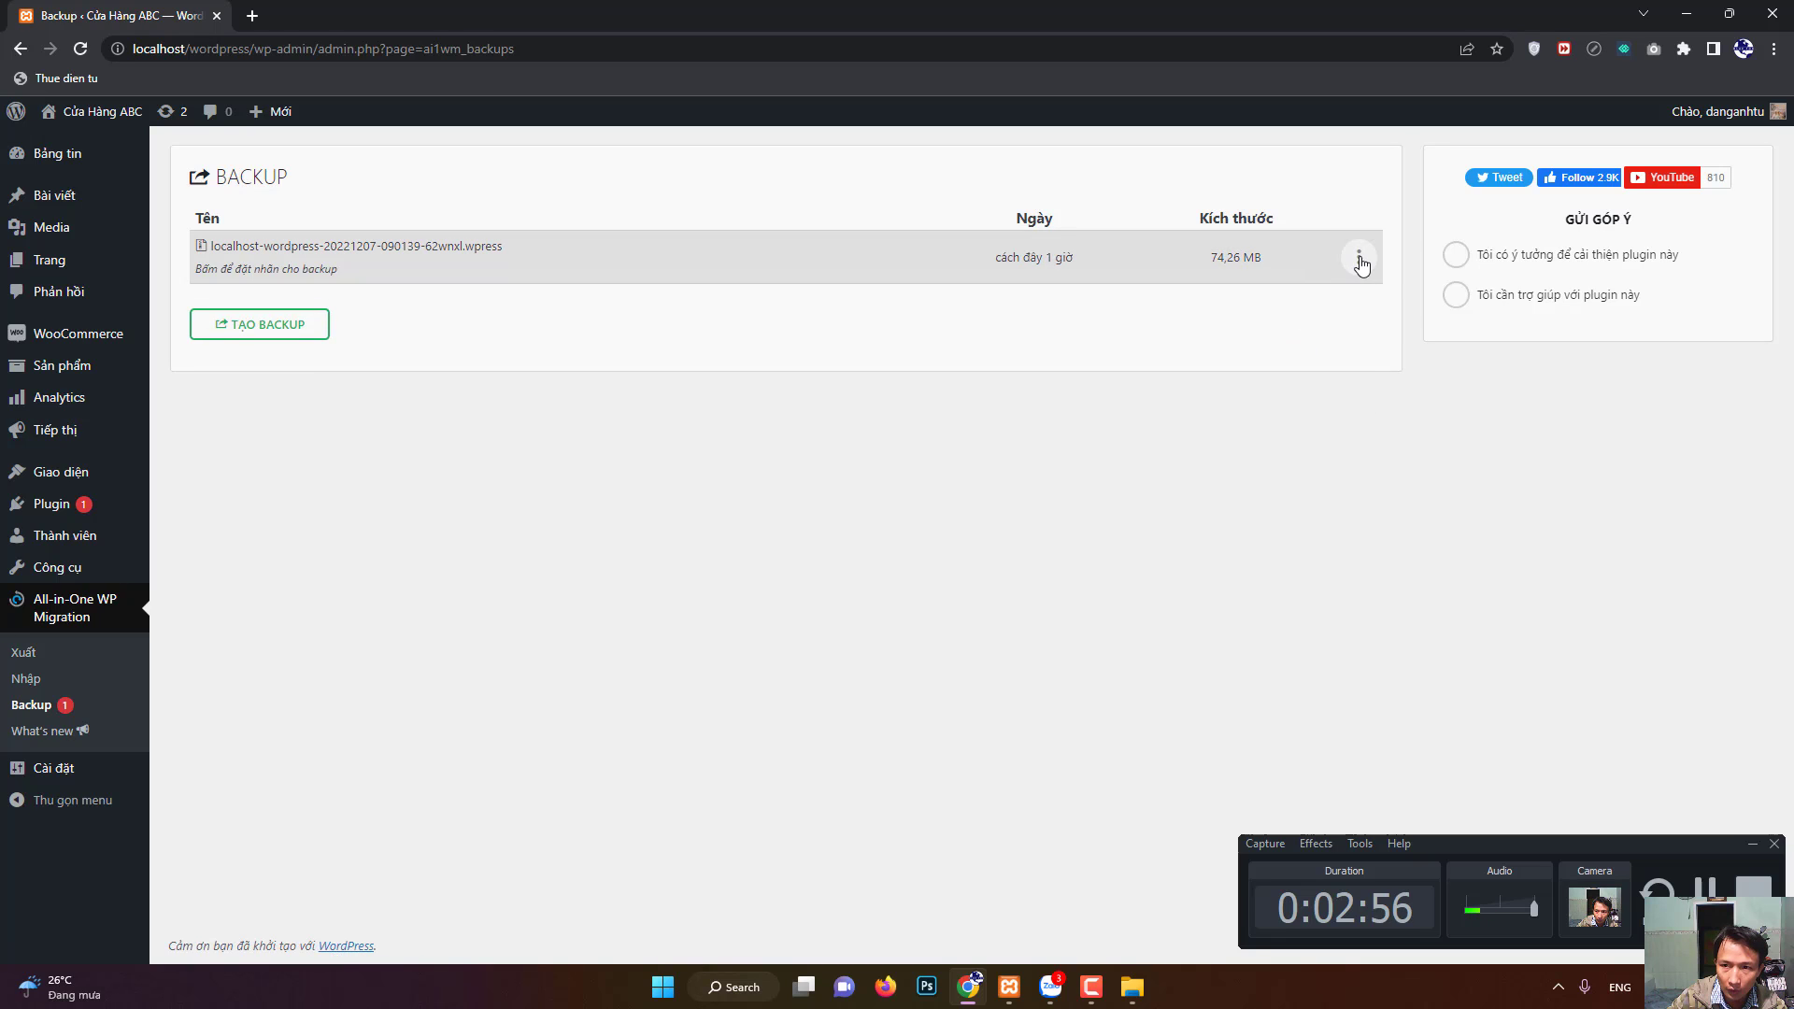
{"action": "left_click", "coordinate": [1358, 259]}
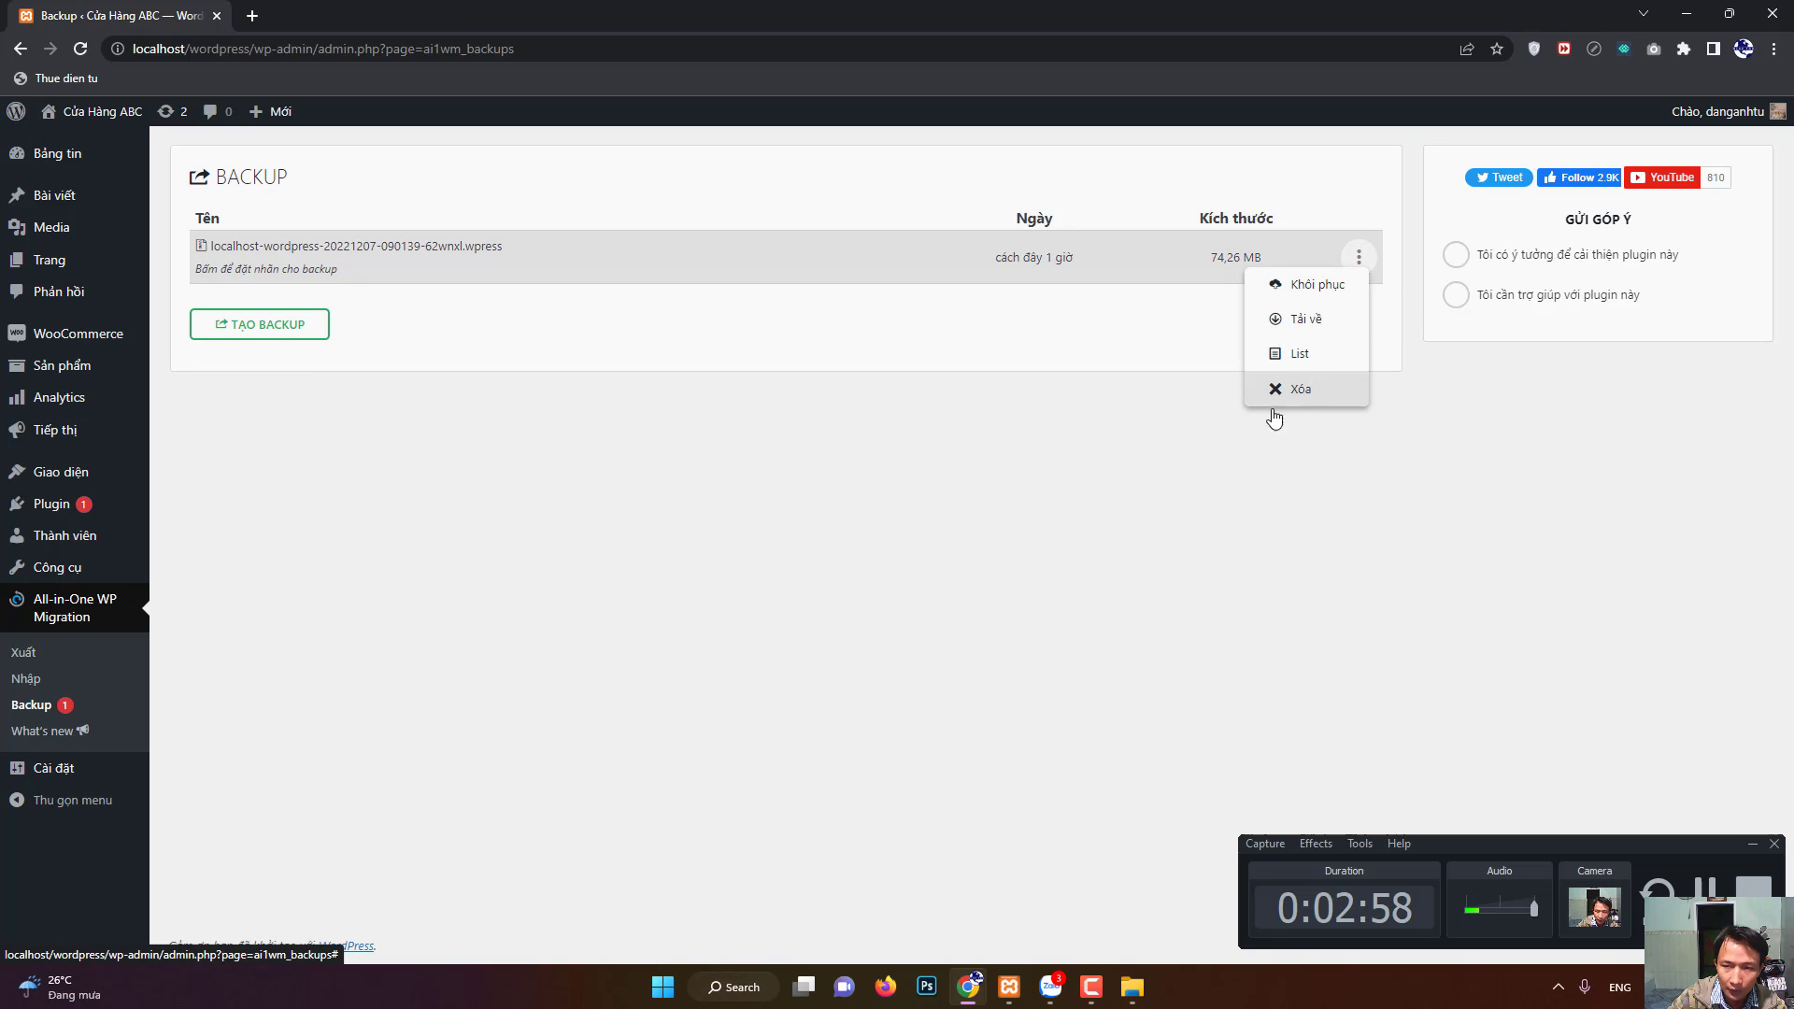
{"action": "left_click", "coordinate": [1110, 569]}
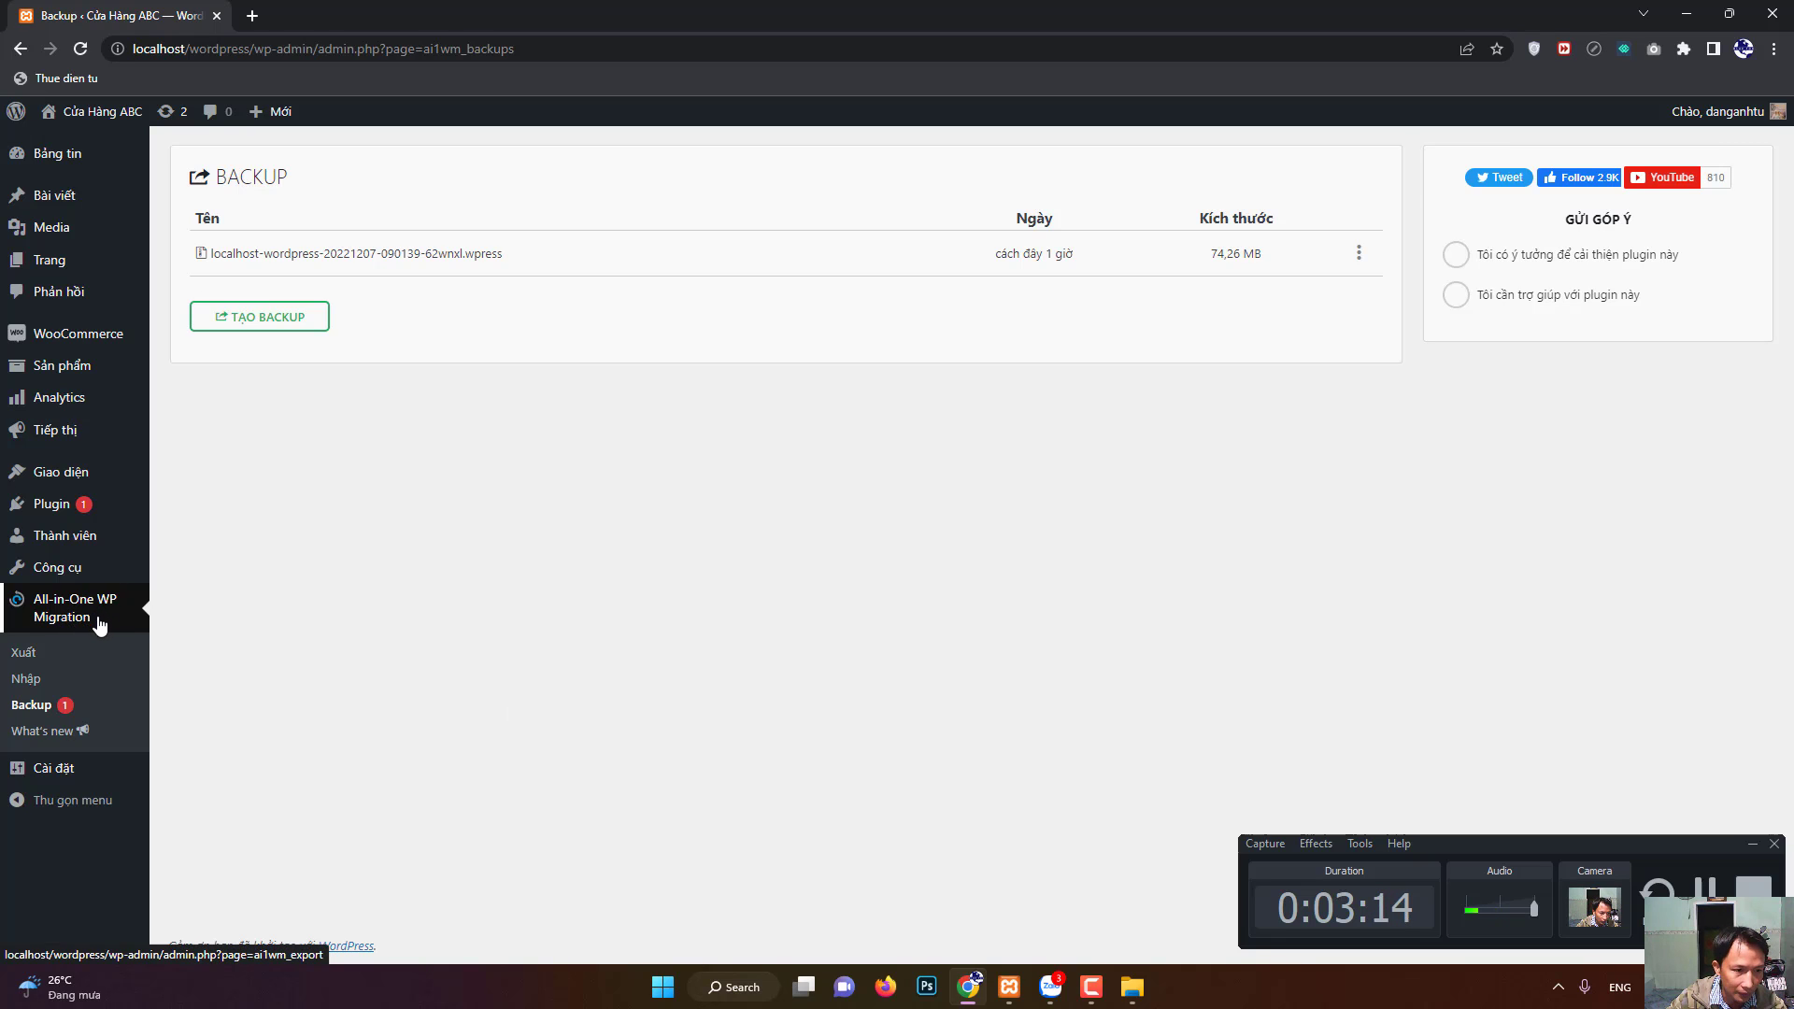
Show the available import sources on the All-in-One WP Migration import page.
{"action": "left_click", "coordinate": [30, 689]}
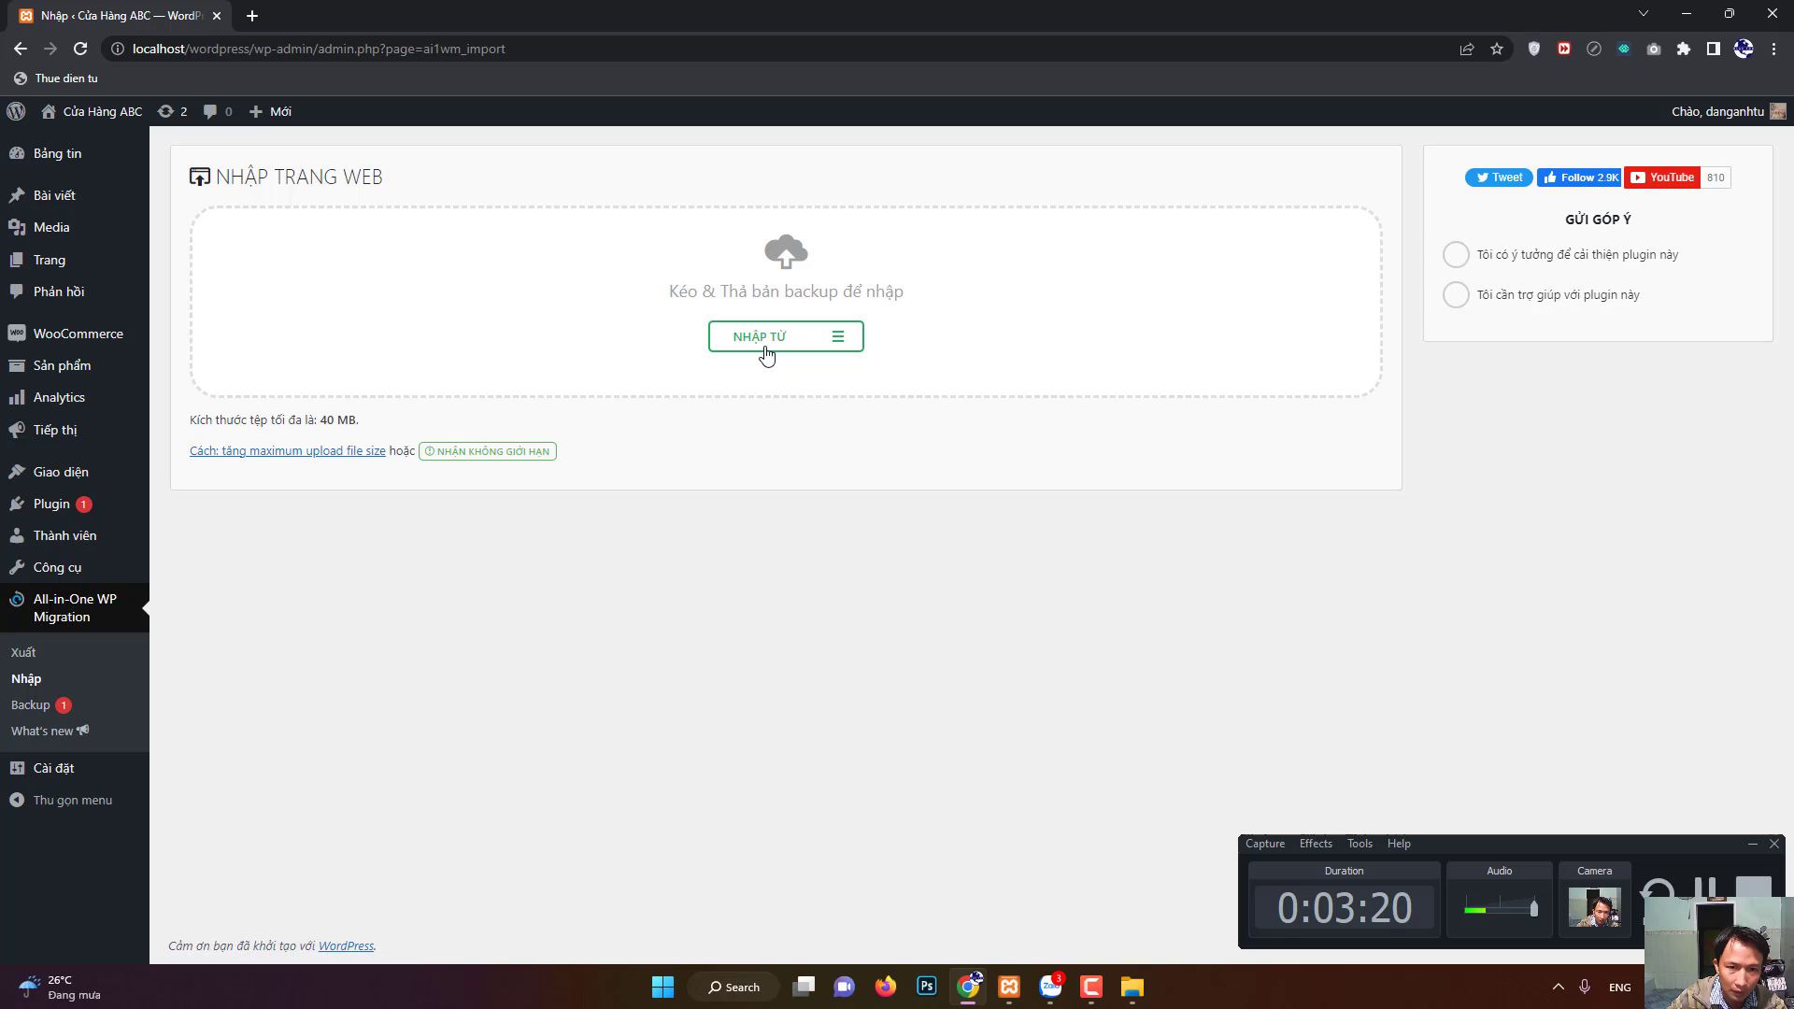
{"action": "left_click", "coordinate": [766, 346]}
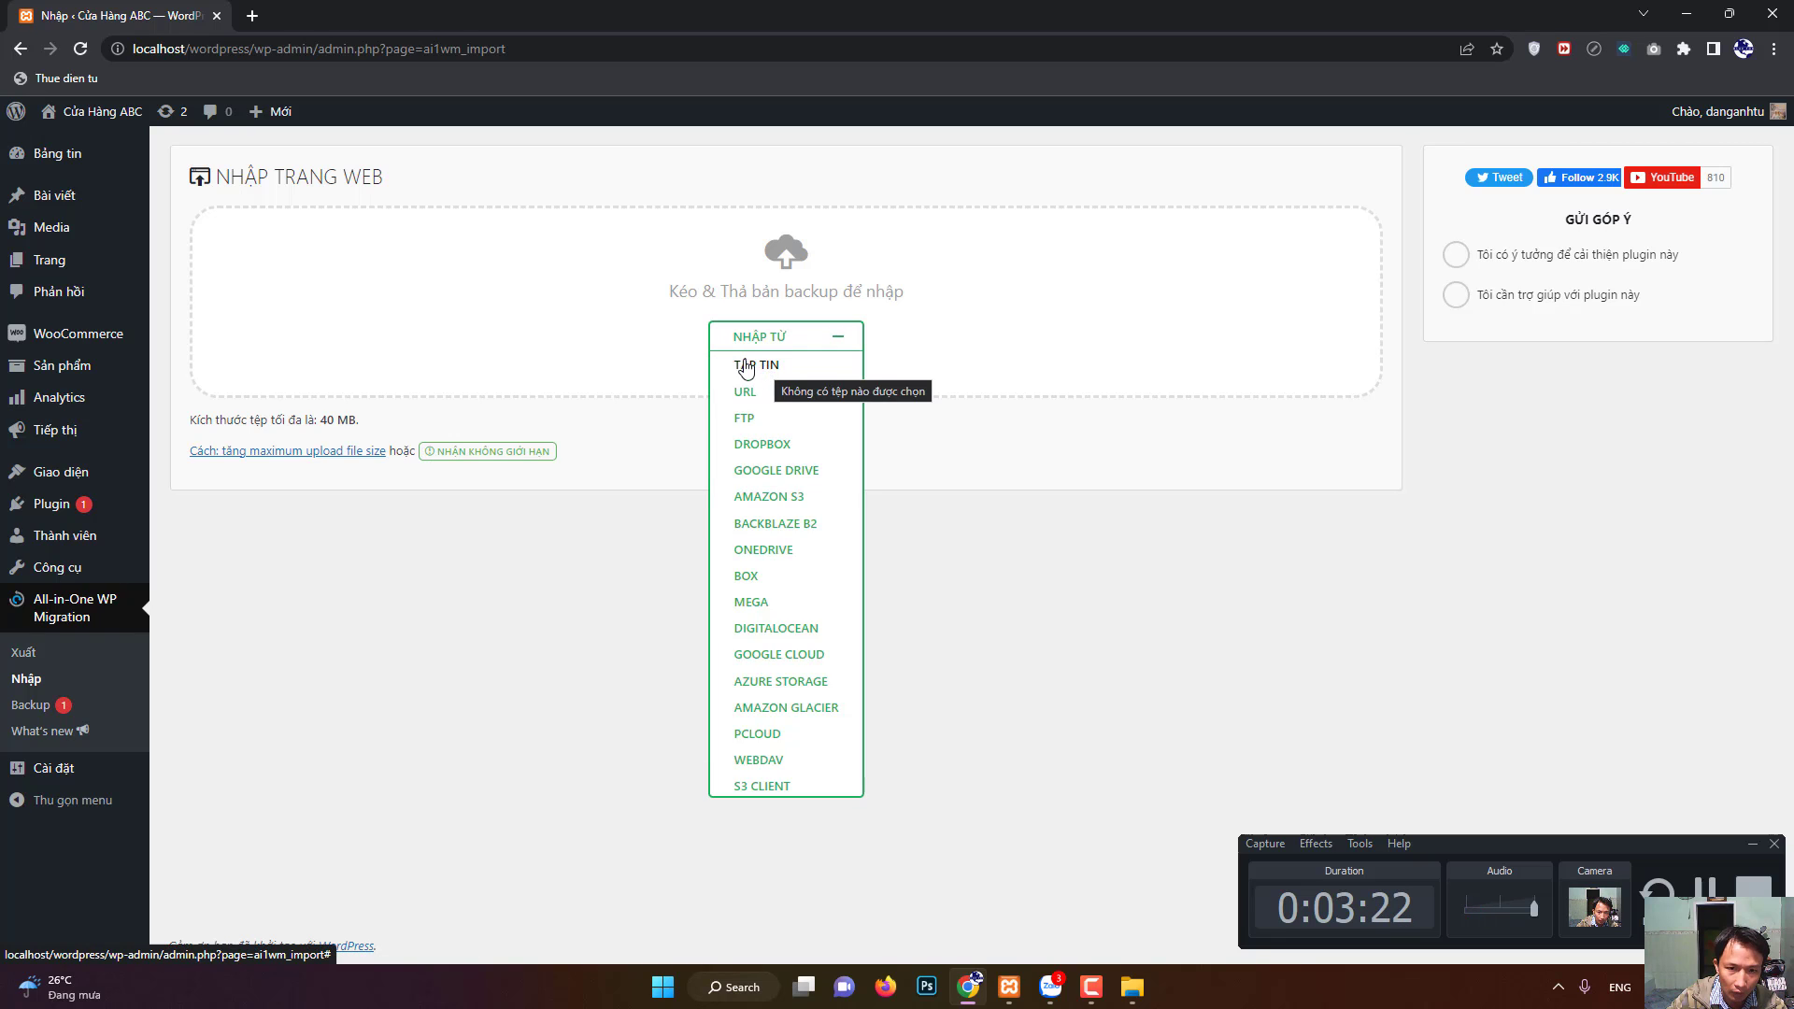